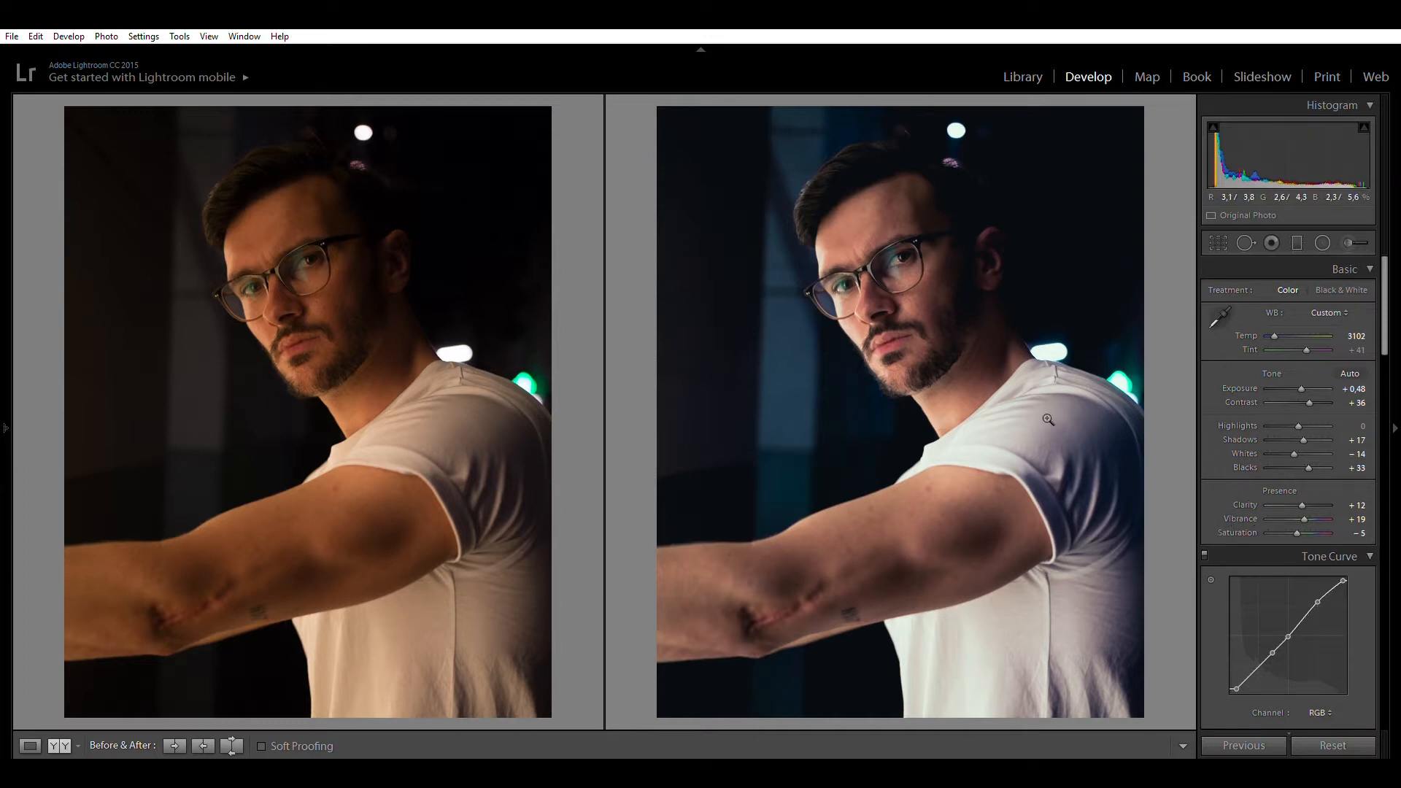
- Leave the before/after comparison and reset all develop adjustments on the portrait
{"action": "left_click", "coordinate": [30, 741]}
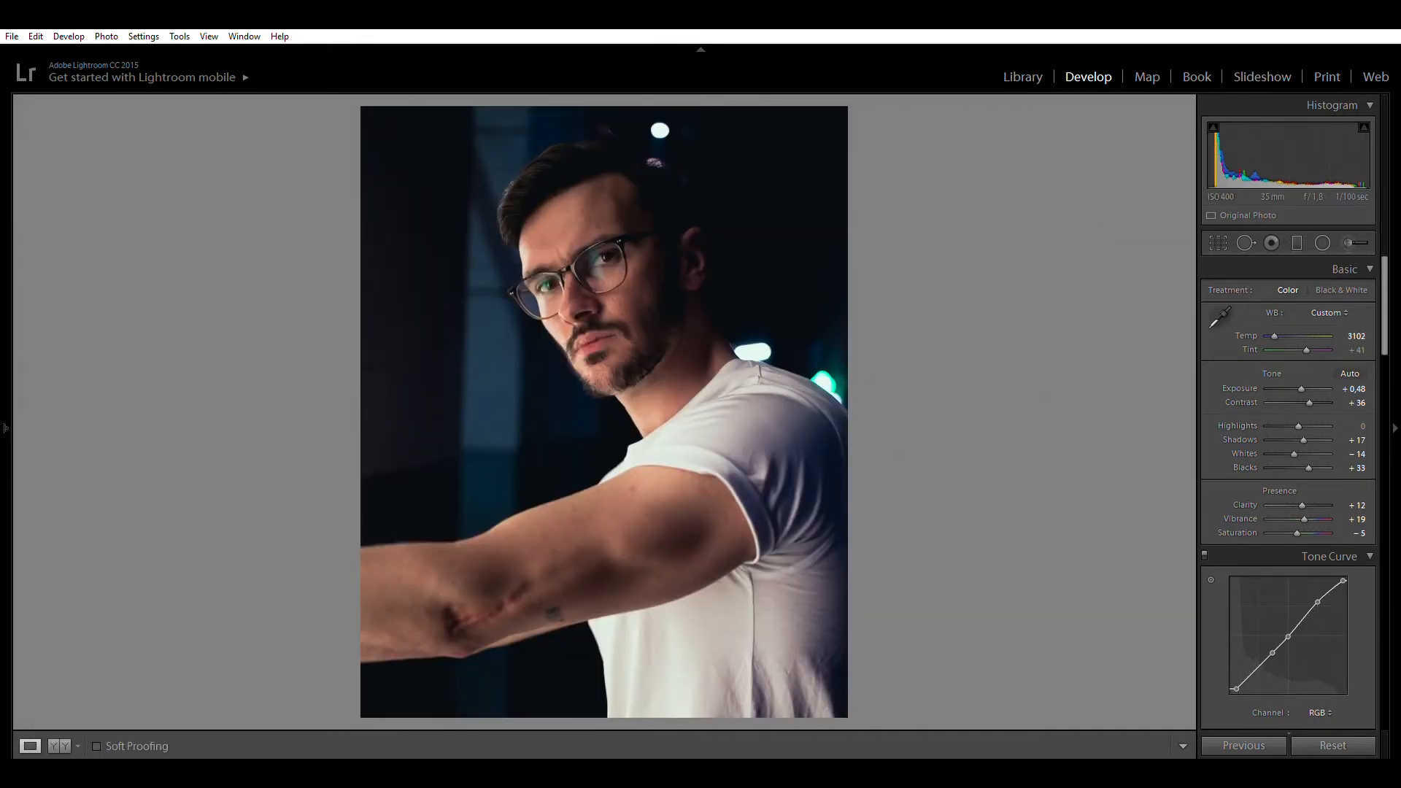
{"action": "left_click", "coordinate": [1331, 743]}
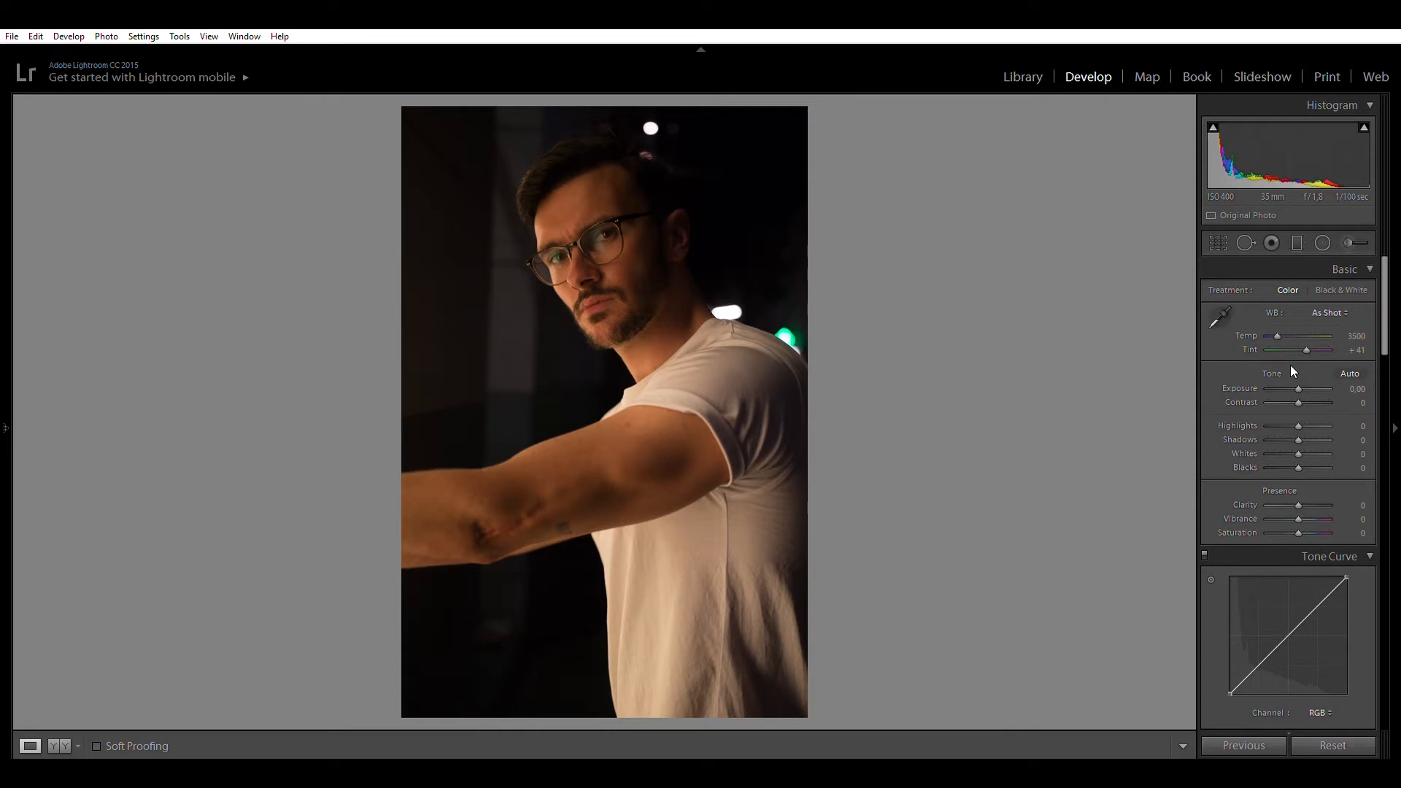
- Cool the portrait's white balance by setting the temperature to 3100
{"action": "left_click", "coordinate": [1275, 324]}
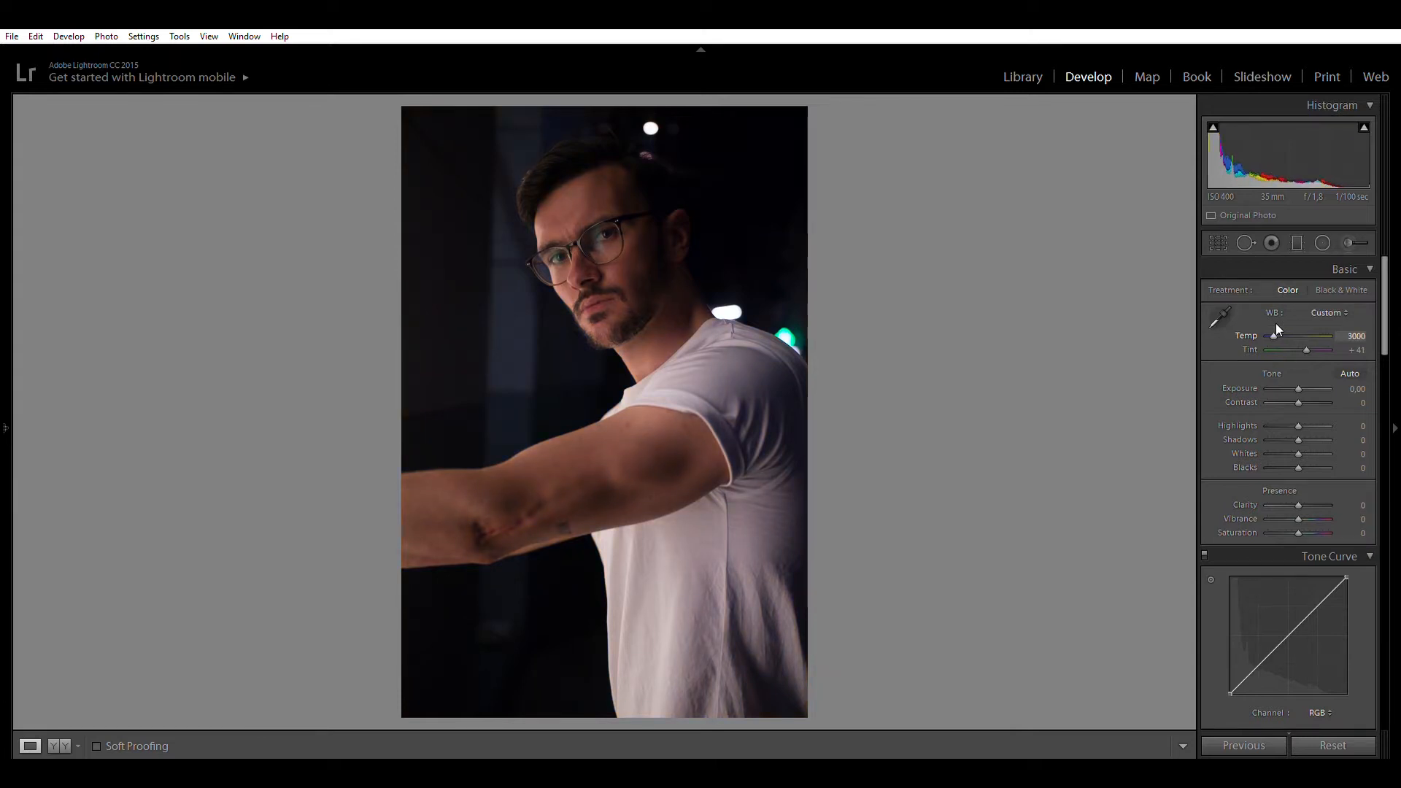
{"action": "left_click", "coordinate": [1362, 334]}
{"action": "left_click", "coordinate": [1363, 336]}
{"action": "key", "text": "Return"}
- Adjust the basic tone: exposure +0.46, contrast +36, shadows +16, whites −14 and blacks +33
{"action": "left_click_drag", "start_coordinate": [1299, 375], "coordinate": [1302, 374]}
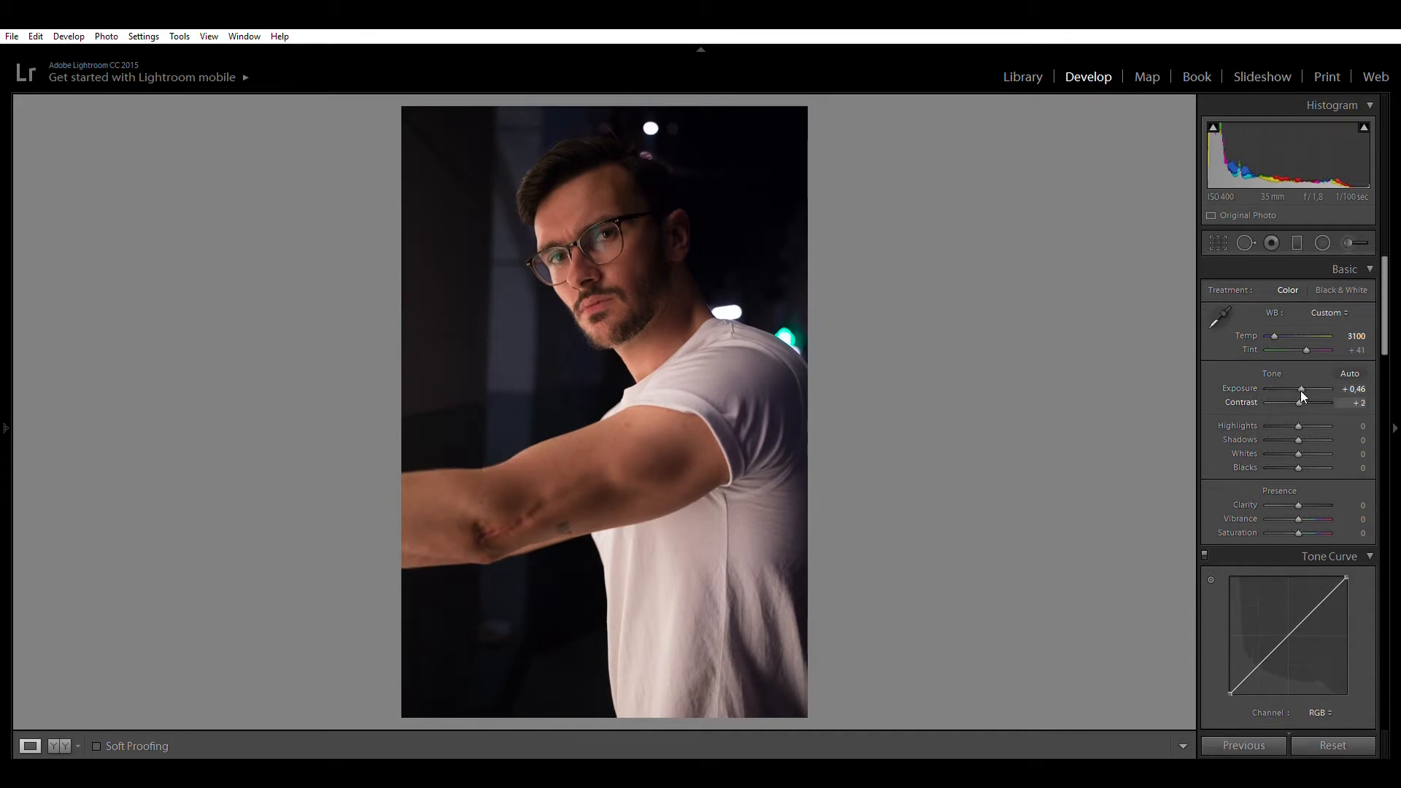
{"action": "left_click_drag", "start_coordinate": [1301, 391], "coordinate": [1310, 392]}
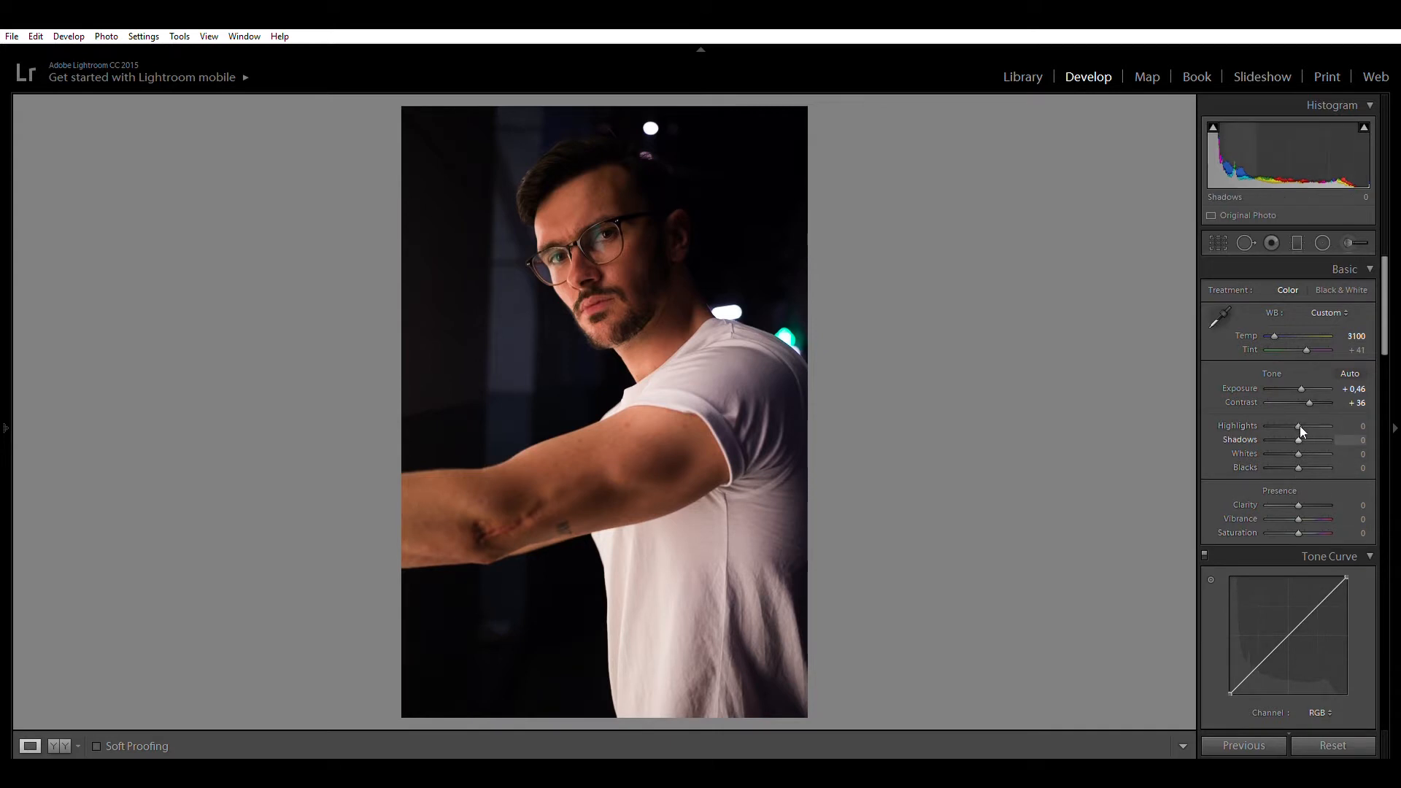
{"action": "left_click_drag", "start_coordinate": [1299, 426], "coordinate": [1307, 430]}
{"action": "key", "text": "Down"}
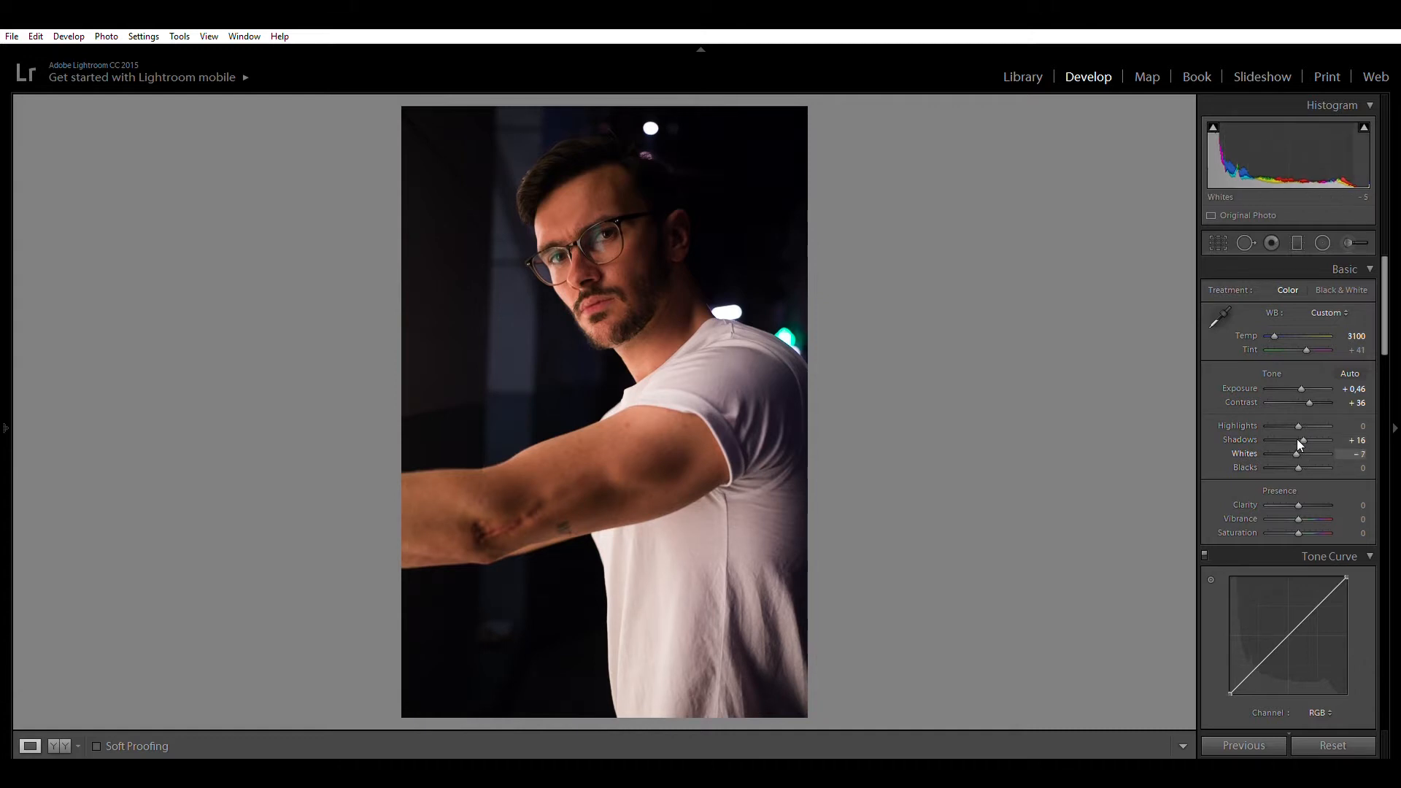
{"action": "left_click_drag", "start_coordinate": [1298, 440], "coordinate": [1296, 439]}
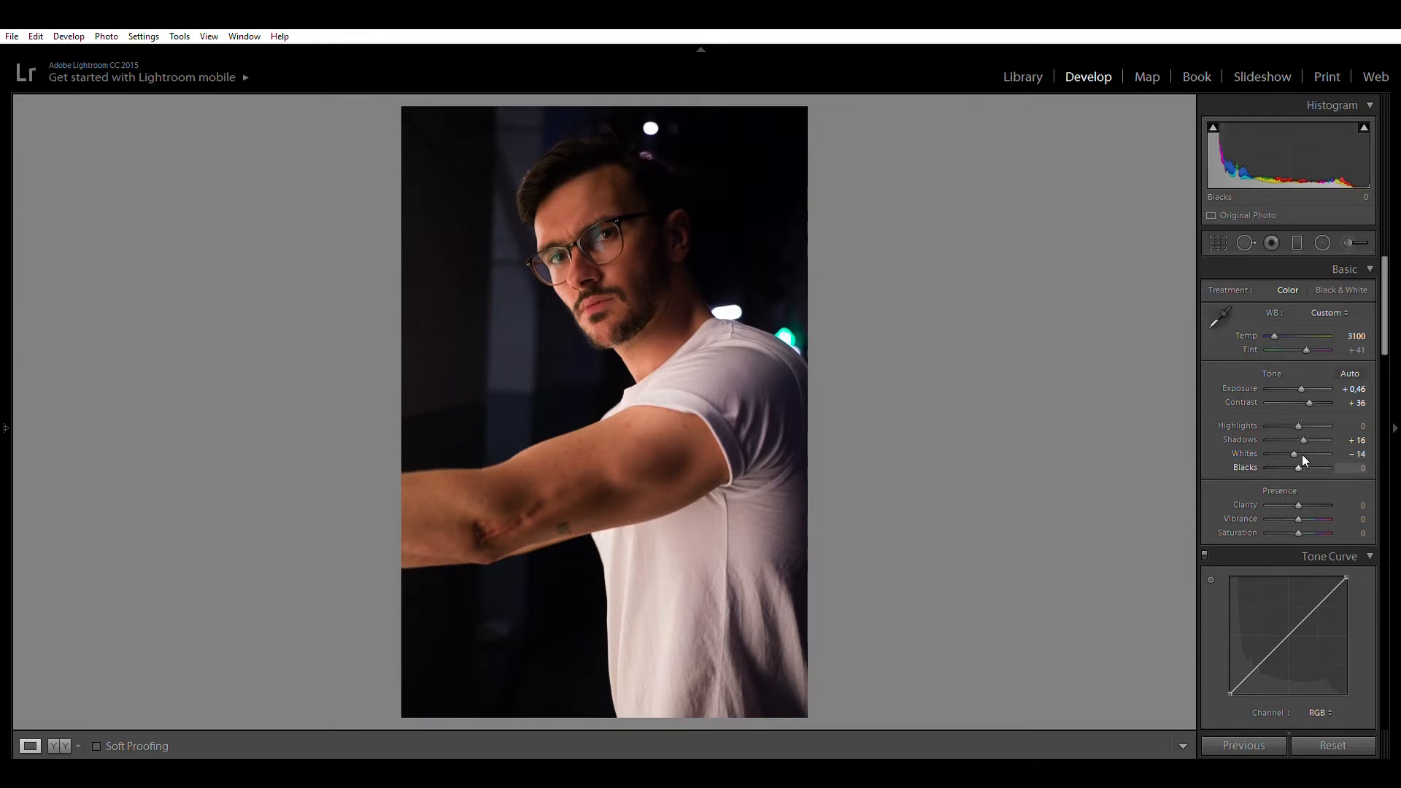
{"action": "left_click_drag", "start_coordinate": [1302, 455], "coordinate": [1313, 453]}
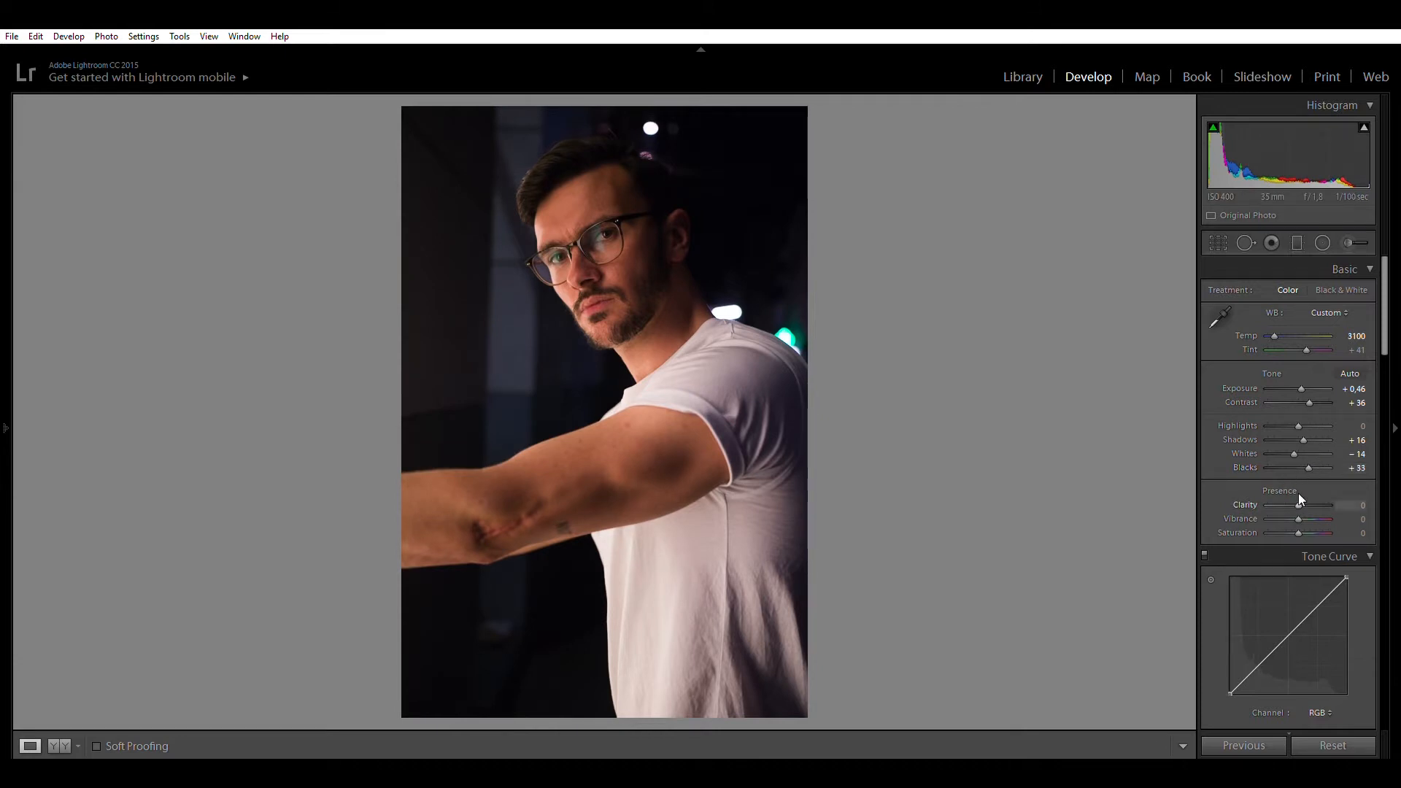
- Set the portrait's clarity to +12
{"action": "key", "text": "Up"}
{"action": "key", "text": "Up"}
{"action": "key", "text": "Up"}
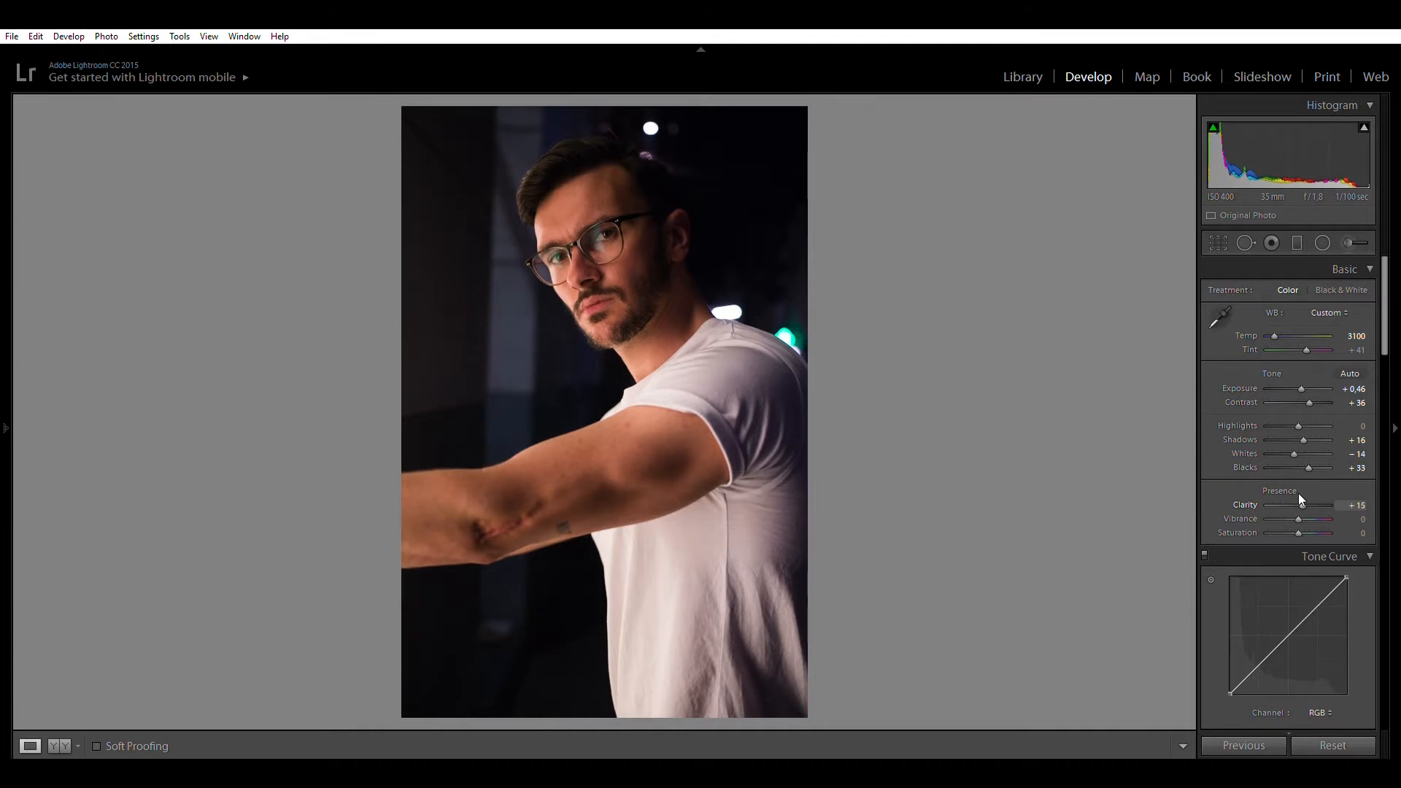
{"action": "left_click", "coordinate": [1357, 505]}
{"action": "type", "text": "12"}
{"action": "key", "text": "Return"}
- Set vibrance to +19 and saturation to −5, and compare the photo side by side with its original
{"action": "left_click_drag", "start_coordinate": [1298, 518], "coordinate": [1303, 519]}
{"action": "left_click", "coordinate": [1360, 517]}
{"action": "left_click_drag", "start_coordinate": [1360, 518], "coordinate": [1373, 504]}
{"action": "key", "text": "Down"}
{"action": "key", "text": "Down"}
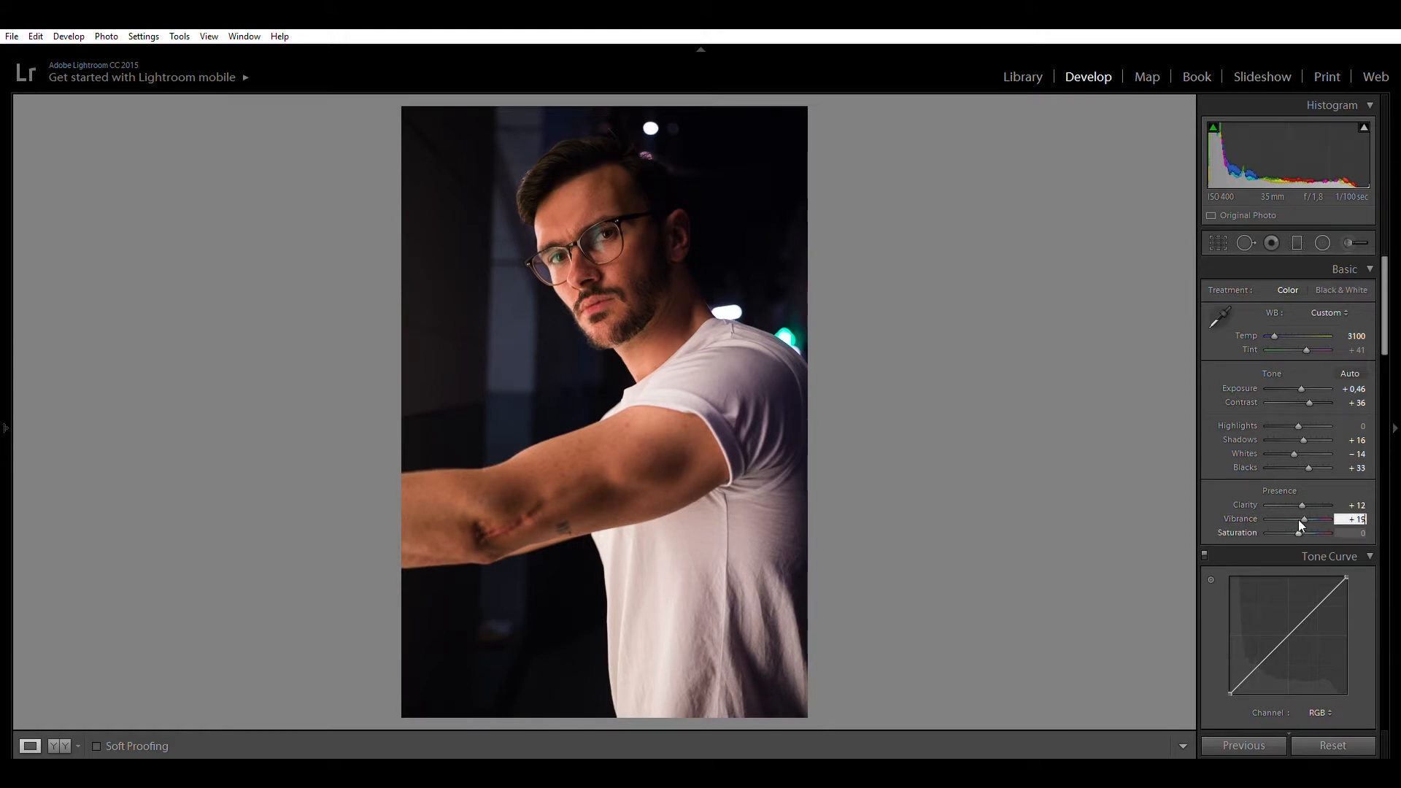
{"action": "key", "text": "Return"}
{"action": "left_click", "coordinate": [54, 743]}
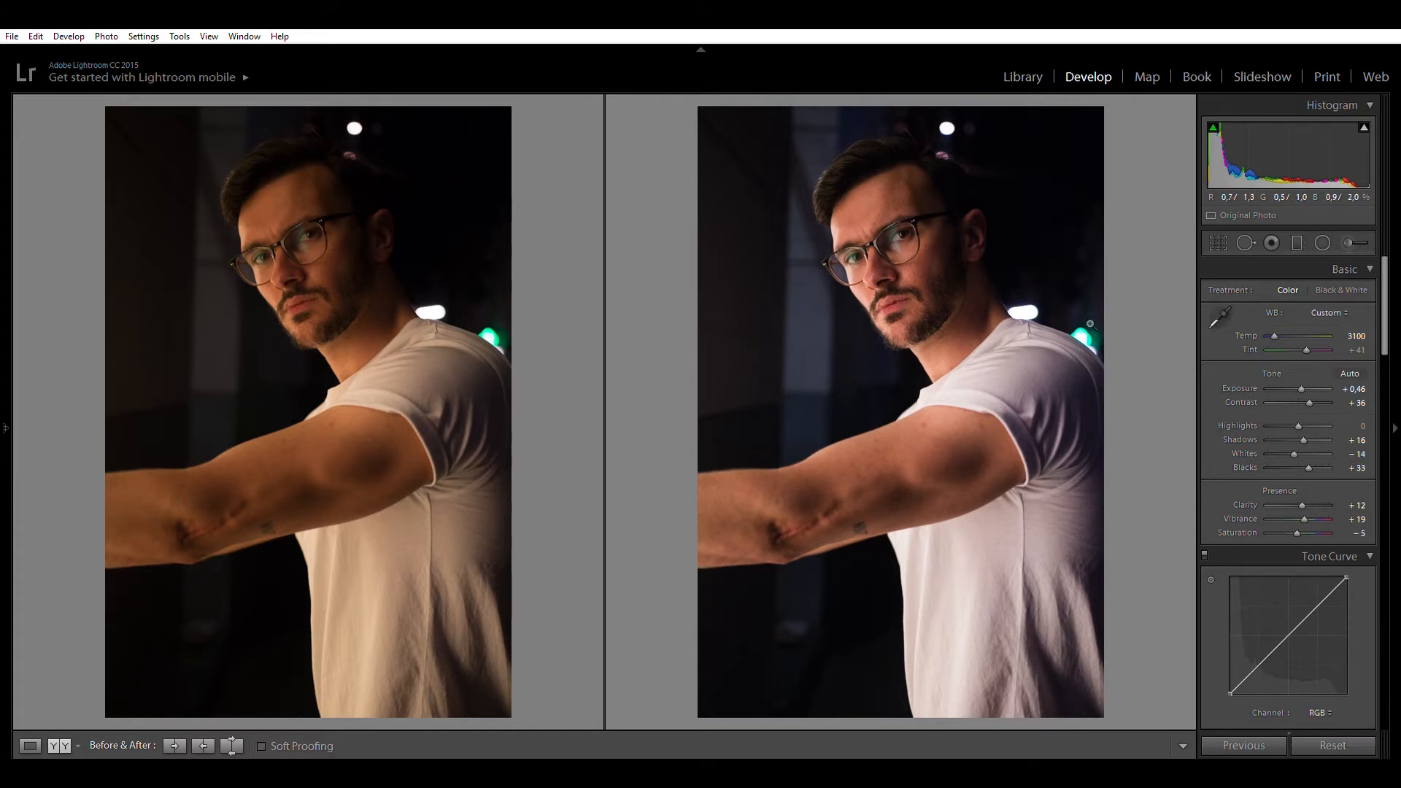
{"action": "left_click", "coordinate": [30, 745]}
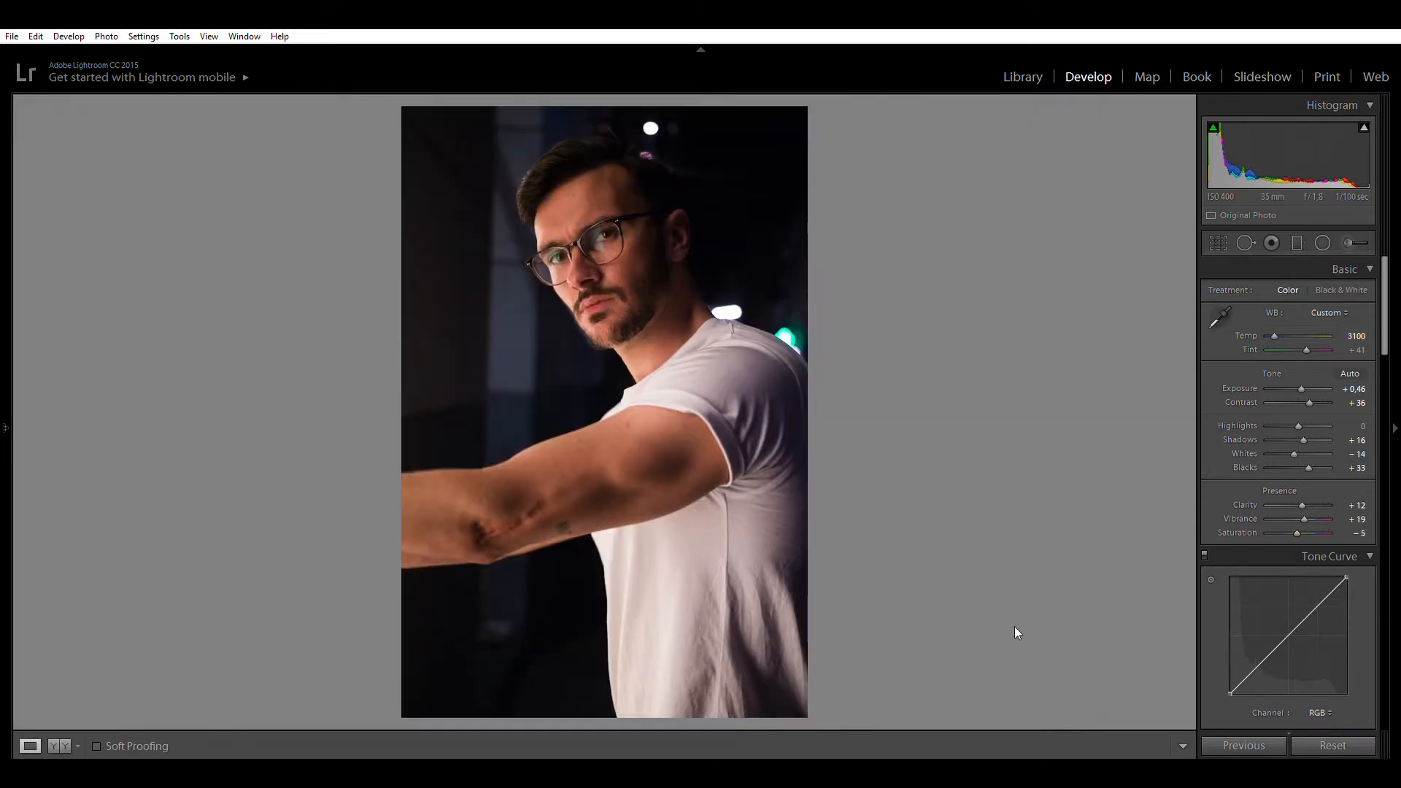
- Fade the RGB tone curve by raising its black point to about 5.1% and lowering its white point to about 97.3%
{"action": "scroll", "coordinate": [1379, 332], "scroll_direction": "down", "scroll_amount": 3}
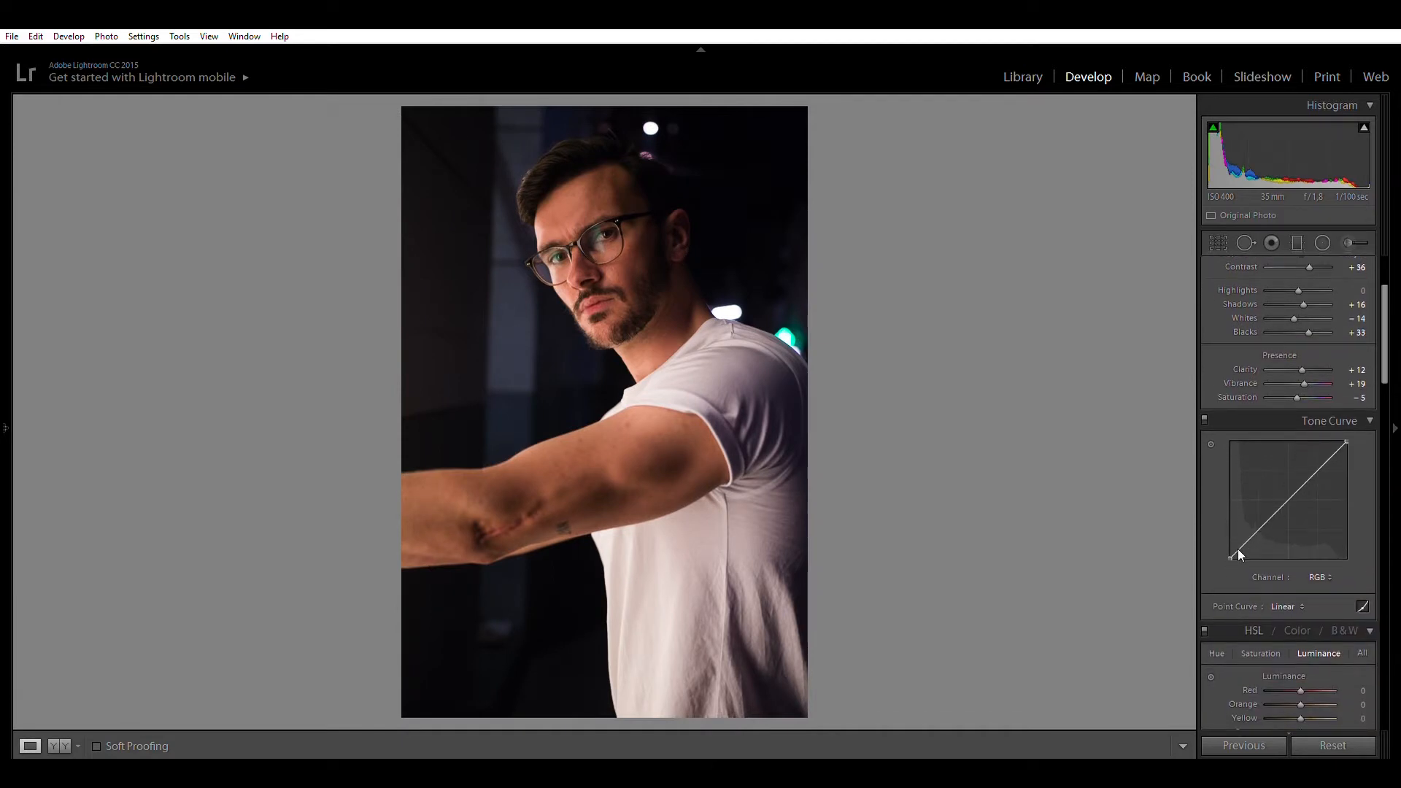
{"action": "left_click_drag", "start_coordinate": [1232, 557], "coordinate": [1232, 553]}
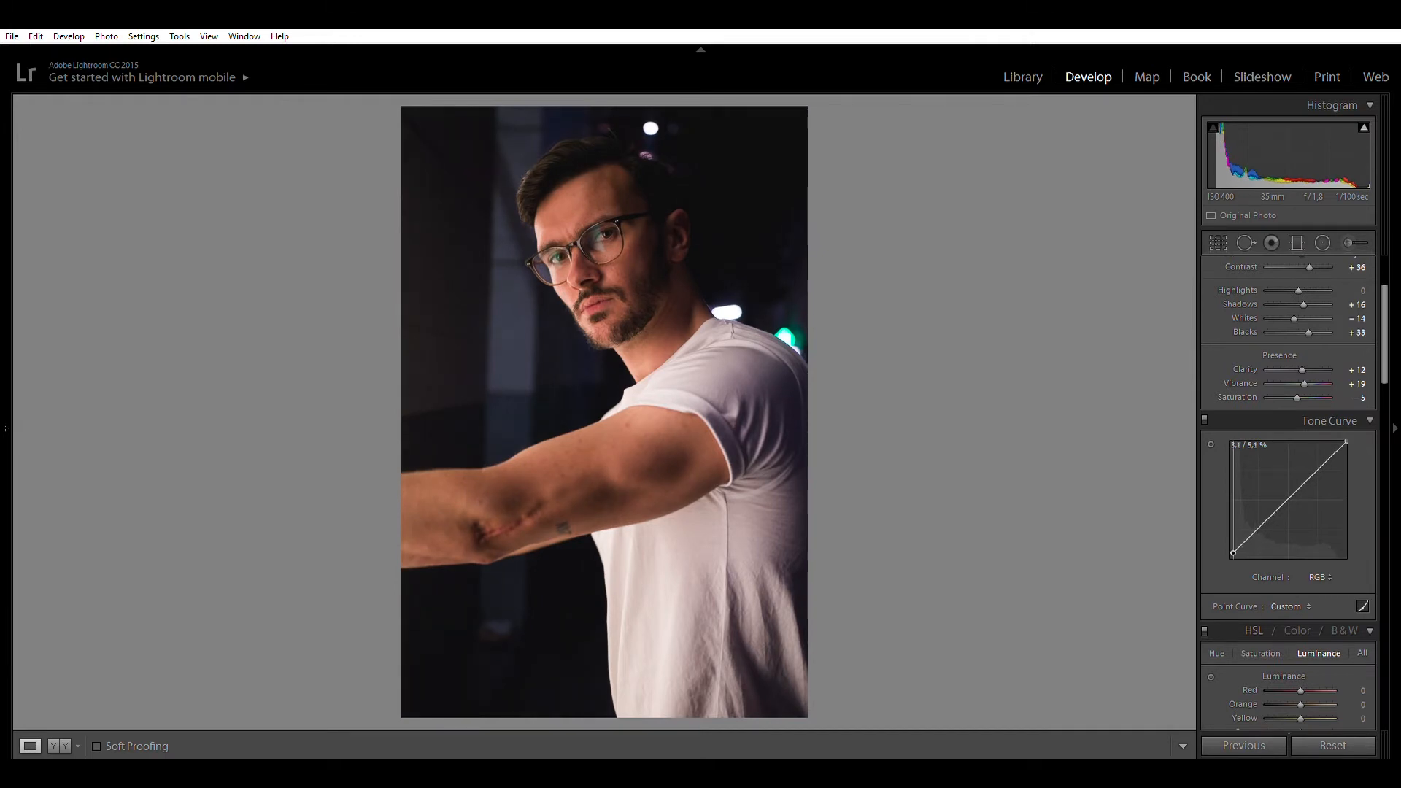
{"action": "left_click_drag", "start_coordinate": [1347, 434], "coordinate": [1344, 444]}
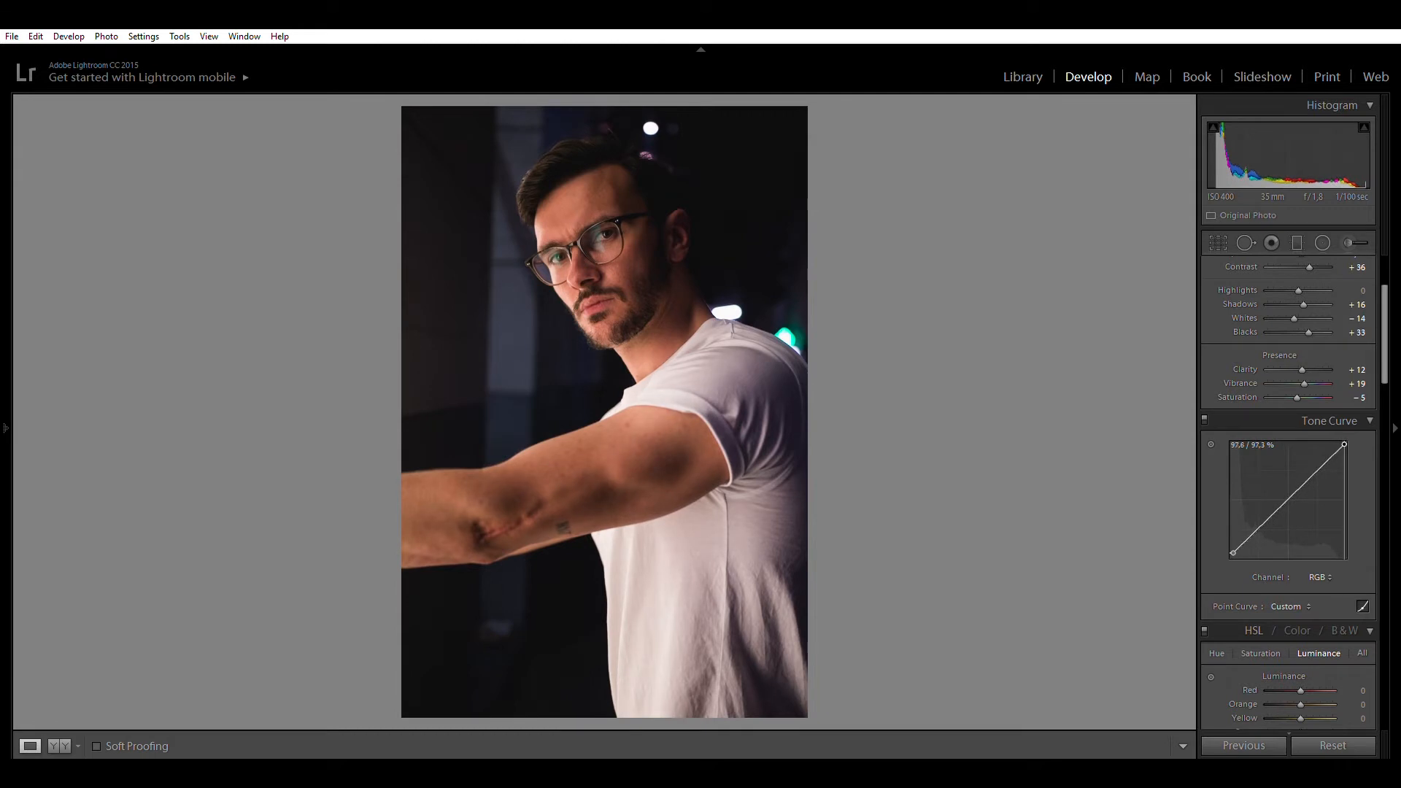
- Add midtone, shadow and highlight points to the RGB tone curve and fine-tune the shadow and highlight points
{"action": "left_click", "coordinate": [1292, 495]}
{"action": "left_click", "coordinate": [1263, 524]}
{"action": "left_click", "coordinate": [1328, 460]}
{"action": "left_click_drag", "start_coordinate": [1327, 461], "coordinate": [1322, 467]}
{"action": "left_click_drag", "start_coordinate": [1262, 524], "coordinate": [1261, 524]}
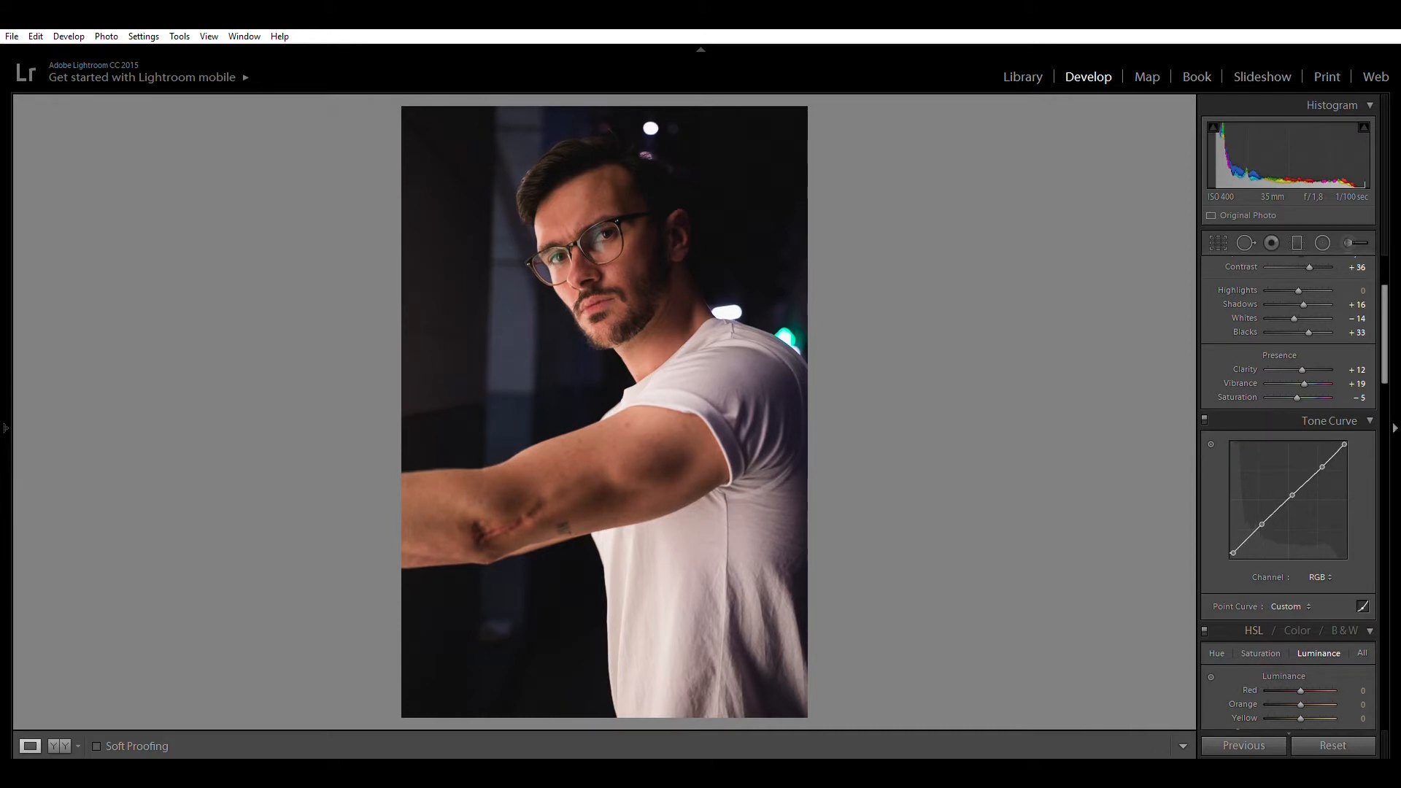
- On the red channel curve, move the black point to about 2.4 / 1.2% and the white point to about 98.8 / 96.9%
{"action": "left_click", "coordinate": [1319, 597]}
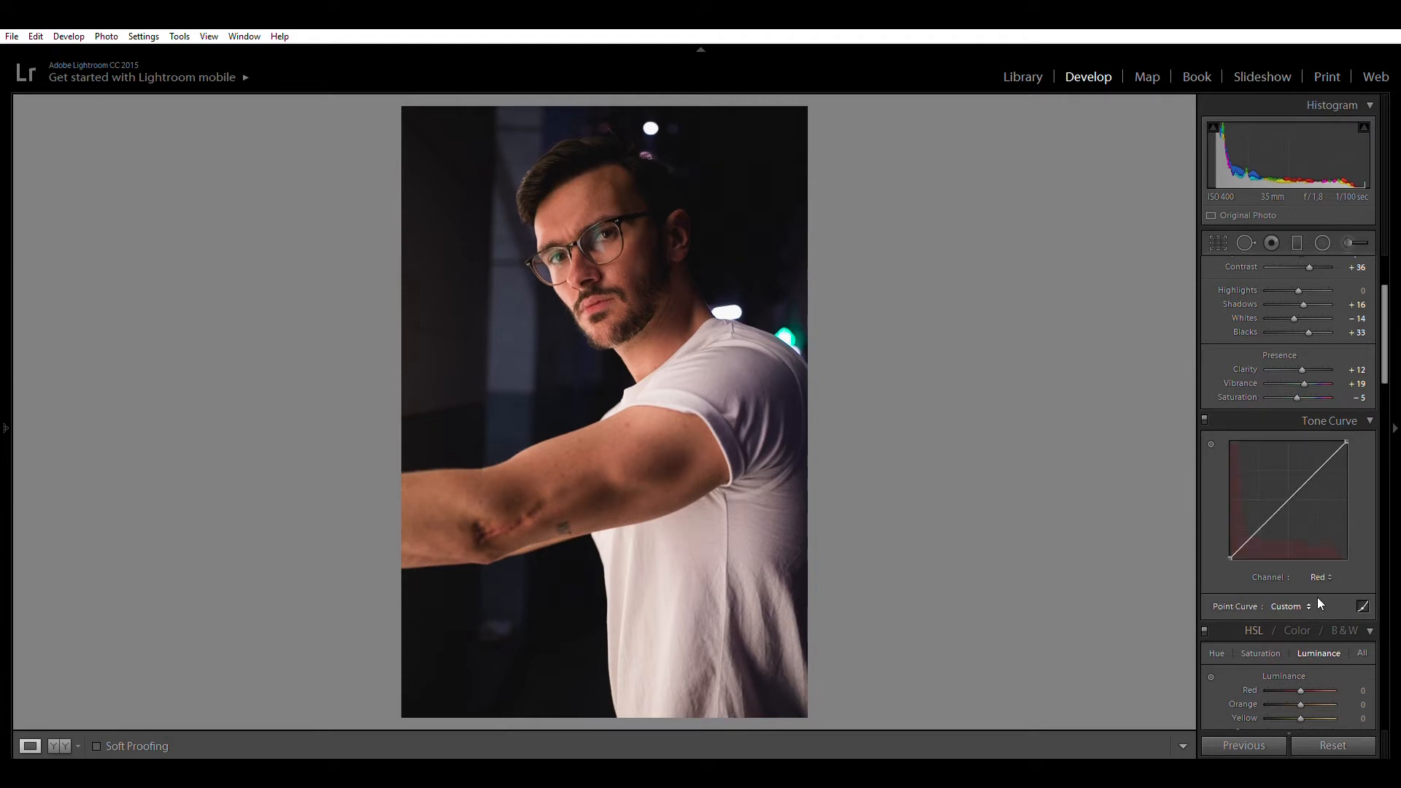
{"action": "left_click_drag", "start_coordinate": [1230, 559], "coordinate": [1232, 558]}
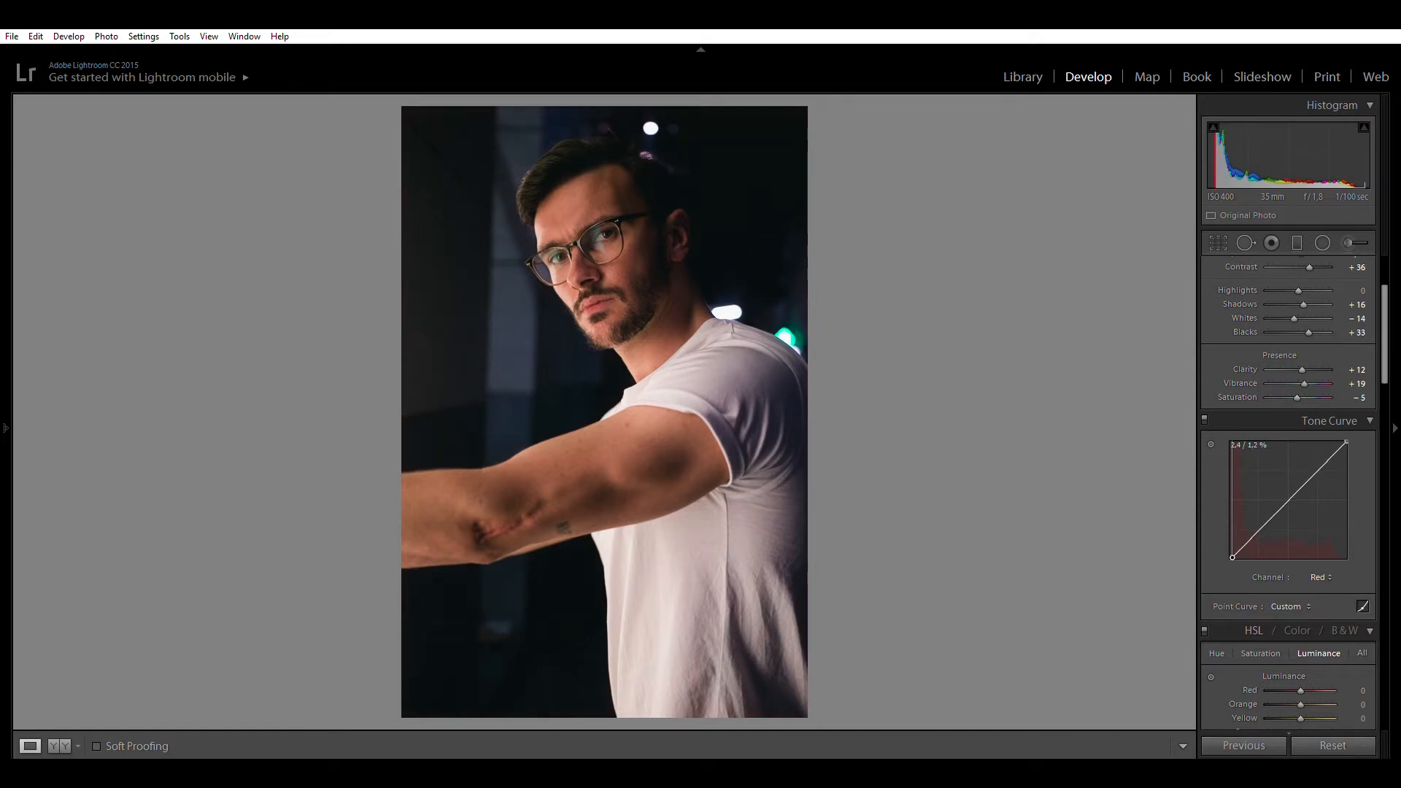
{"action": "left_click_drag", "start_coordinate": [1350, 440], "coordinate": [1345, 445]}
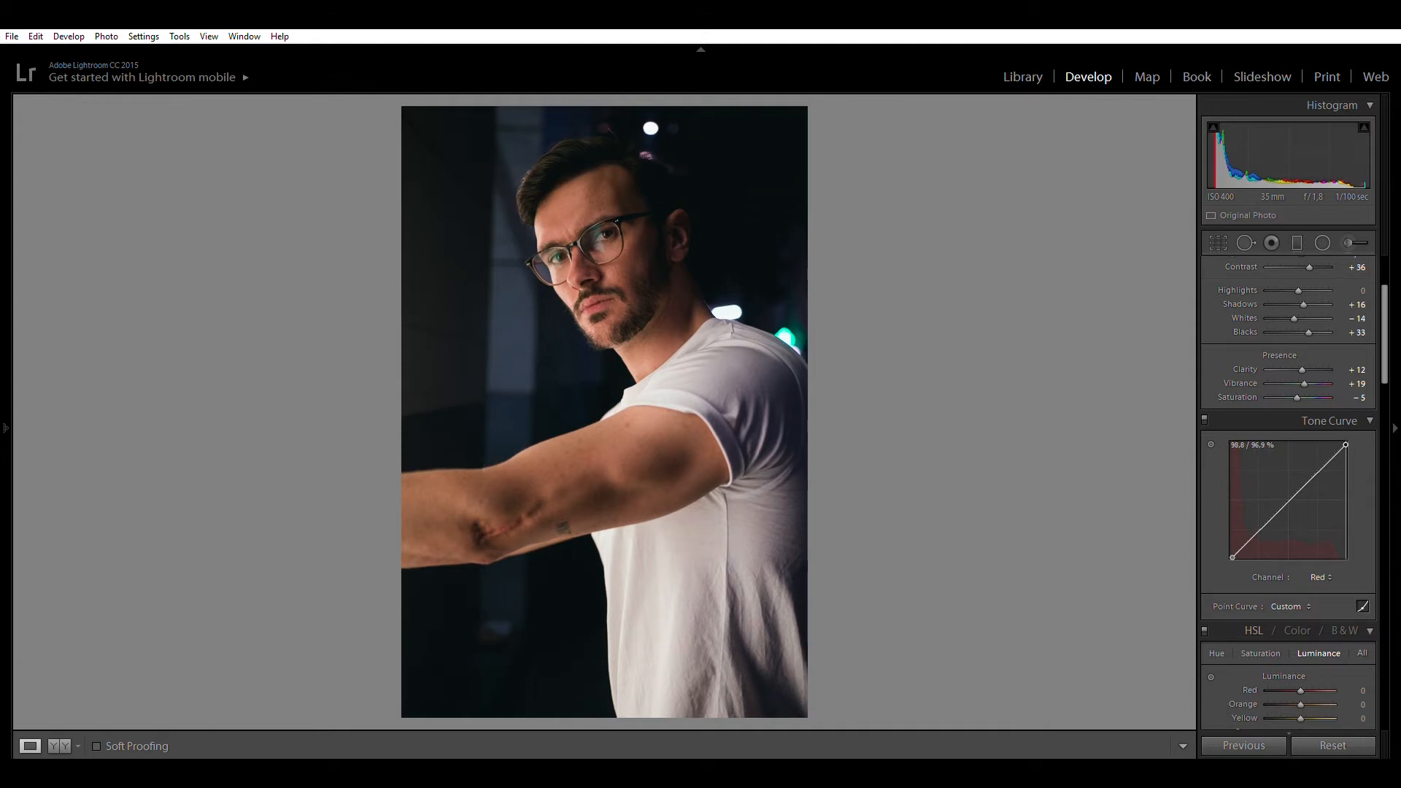
- On the green channel curve, pull the white point slightly down and inward
{"action": "left_click", "coordinate": [1321, 577]}
{"action": "left_click", "coordinate": [1300, 608]}
{"action": "left_click_drag", "start_coordinate": [1232, 559], "coordinate": [1230, 558]}
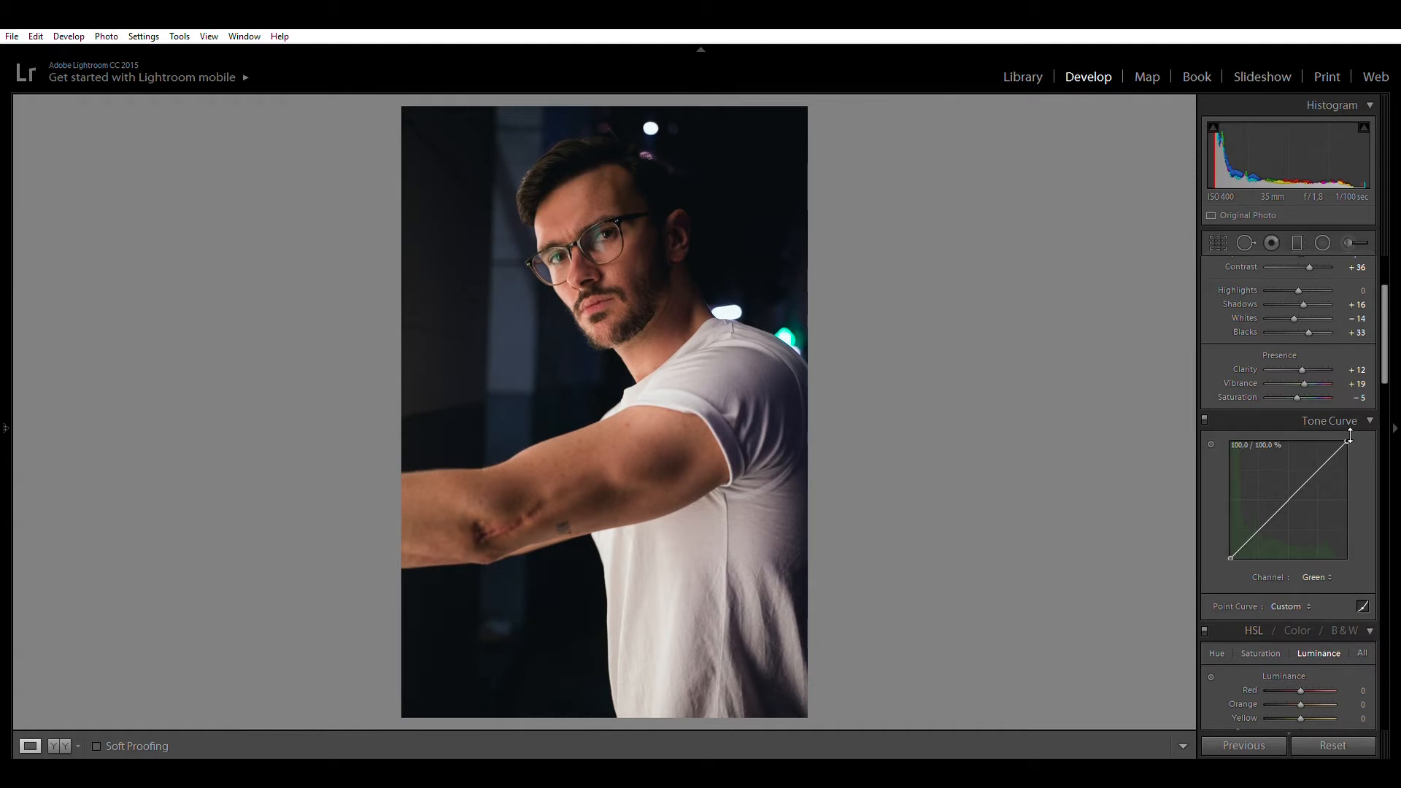
{"action": "left_click_drag", "start_coordinate": [1349, 437], "coordinate": [1345, 444]}
- On the blue channel curve, raise the black point slightly and lower the white point slightly
{"action": "left_click", "coordinate": [1298, 624]}
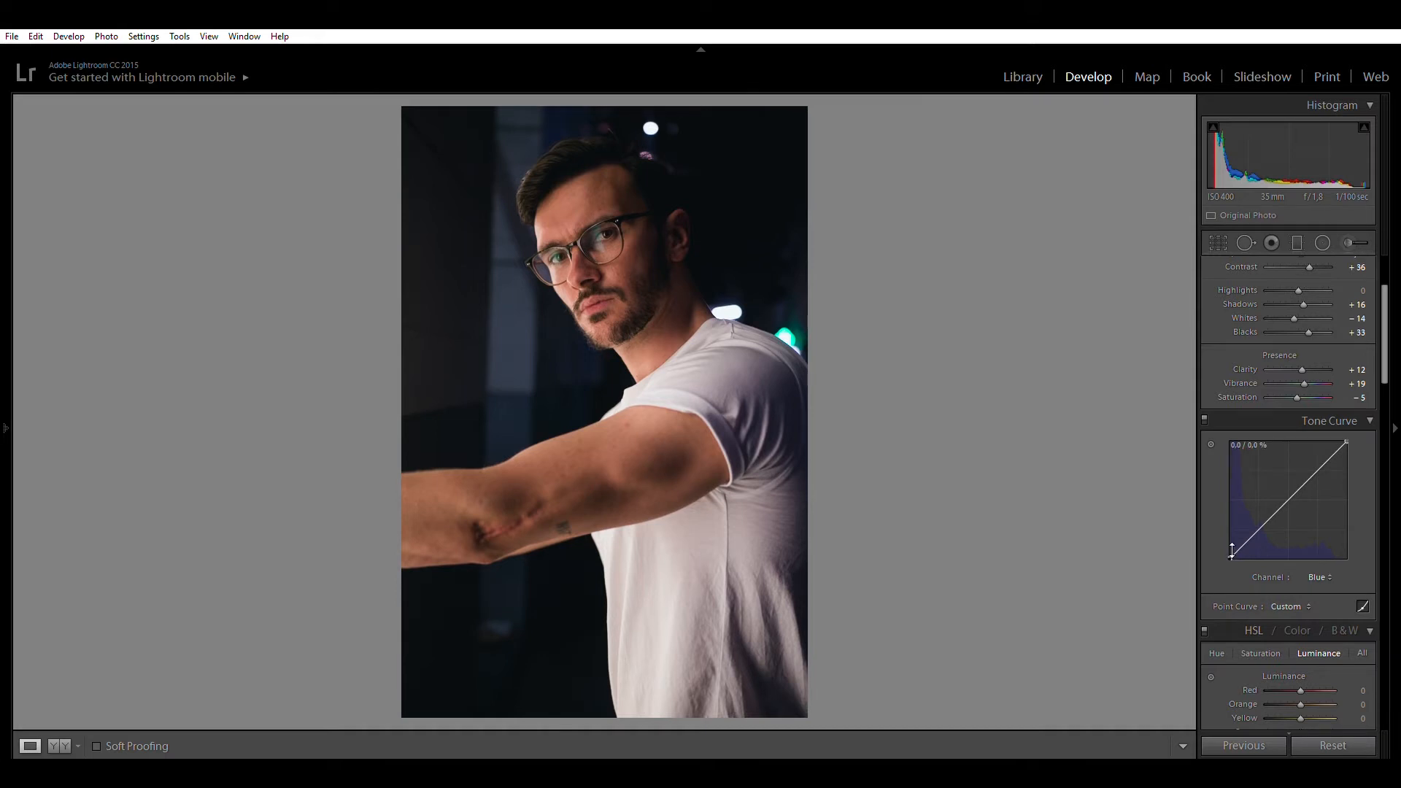
{"action": "left_click_drag", "start_coordinate": [1231, 558], "coordinate": [1231, 556]}
{"action": "left_click_drag", "start_coordinate": [1231, 555], "coordinate": [1231, 554]}
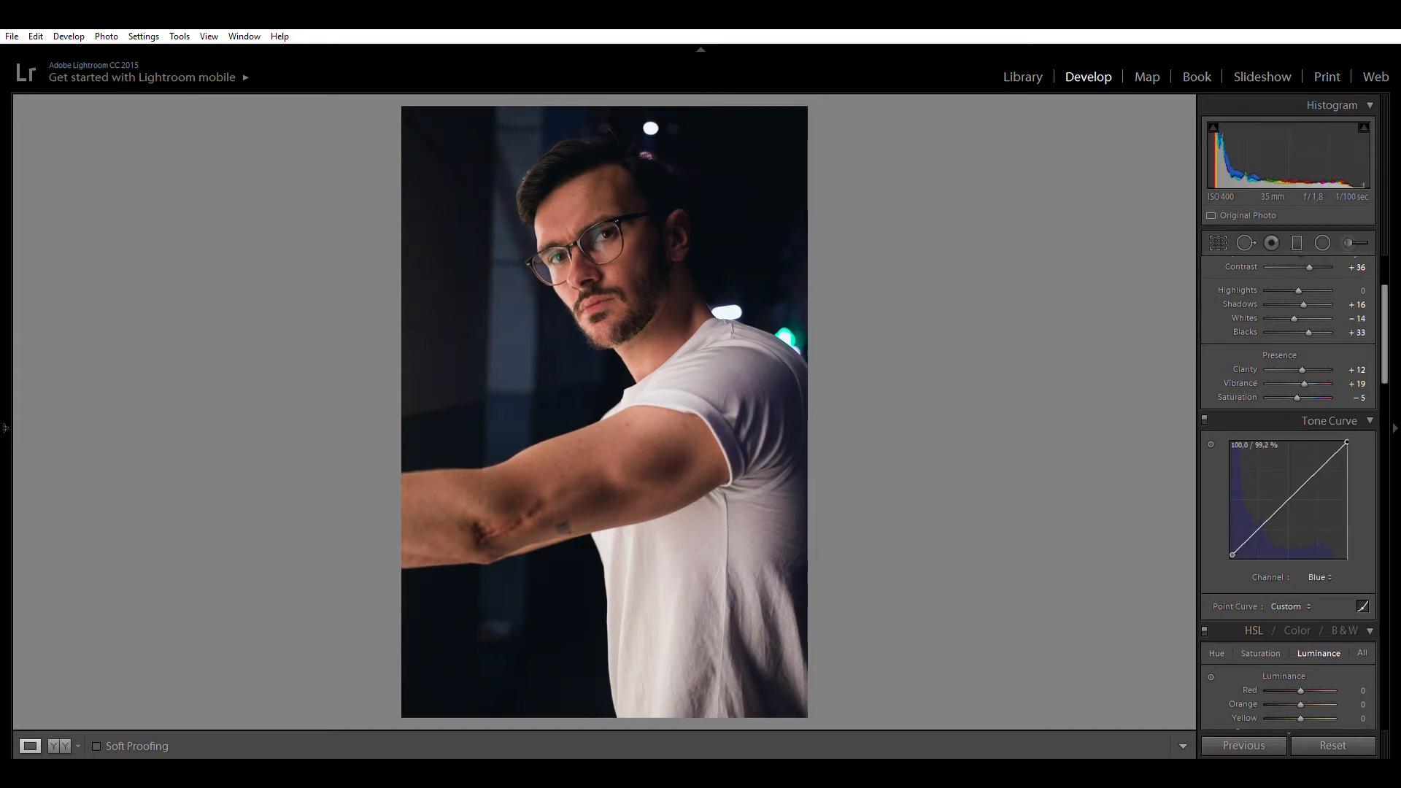
{"action": "left_click_drag", "start_coordinate": [1346, 442], "coordinate": [1345, 443]}
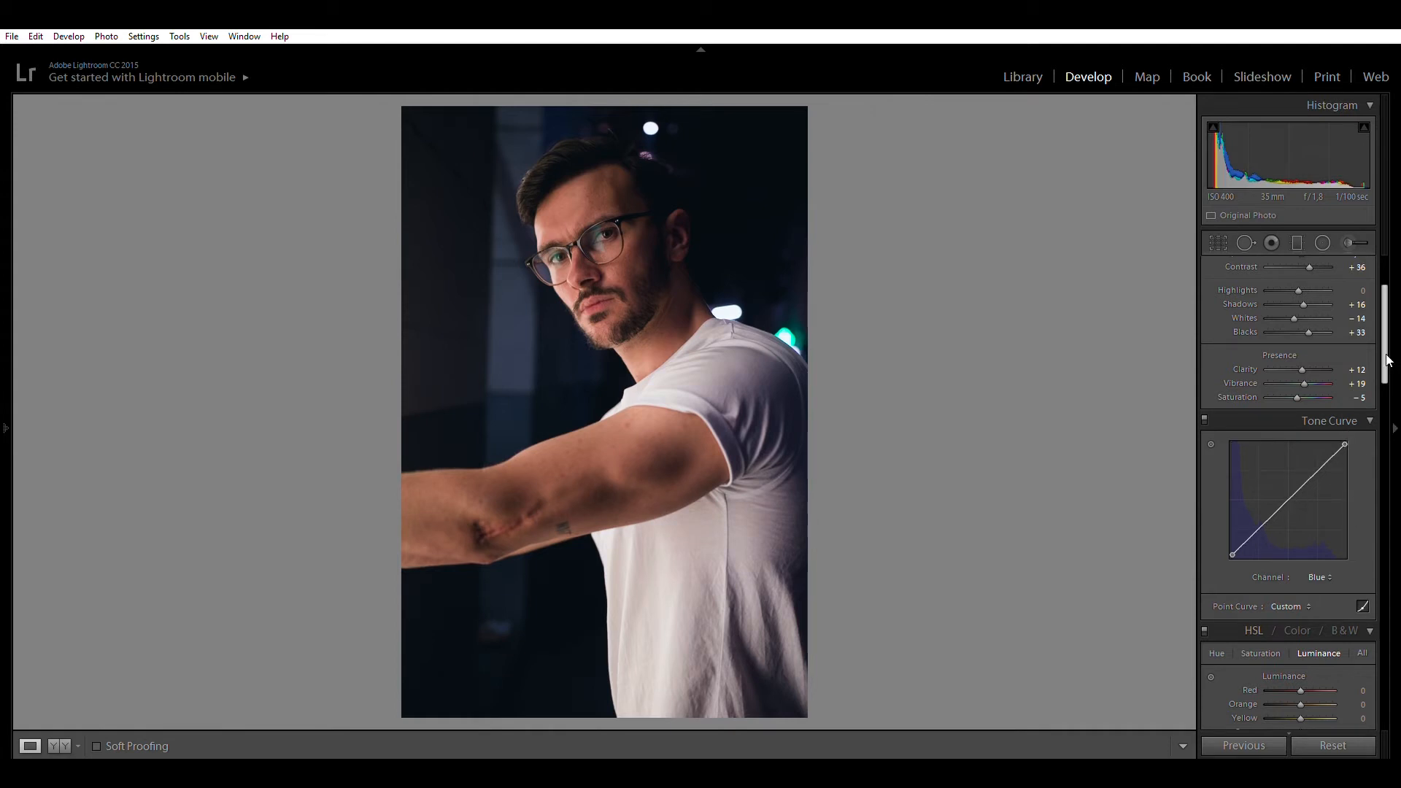
- Shift the aqua and blue hues toward green, and set saturation to red −5, orange −13, purple −6 and magenta −5
{"action": "left_click_drag", "start_coordinate": [1388, 359], "coordinate": [1390, 429]}
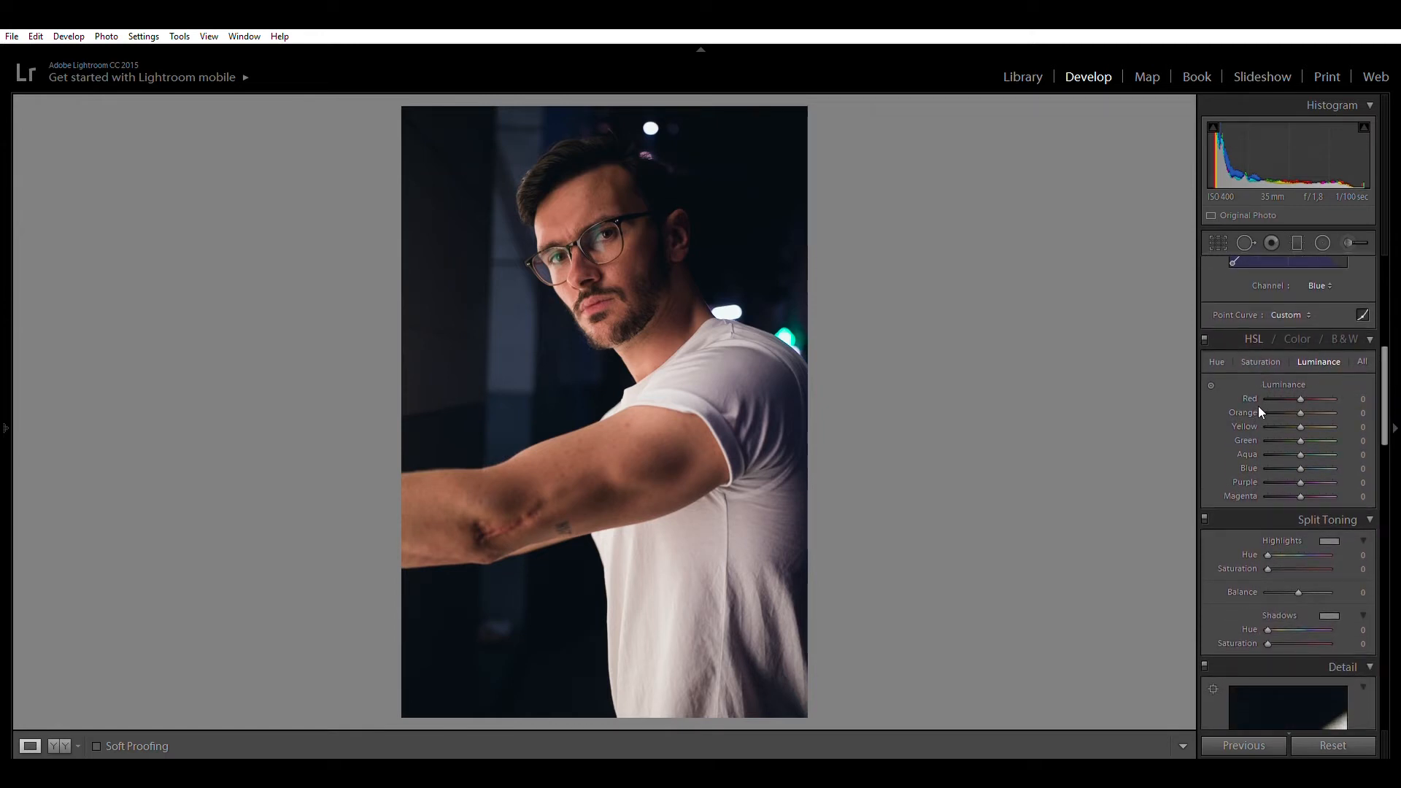
{"action": "left_click", "coordinate": [1217, 361]}
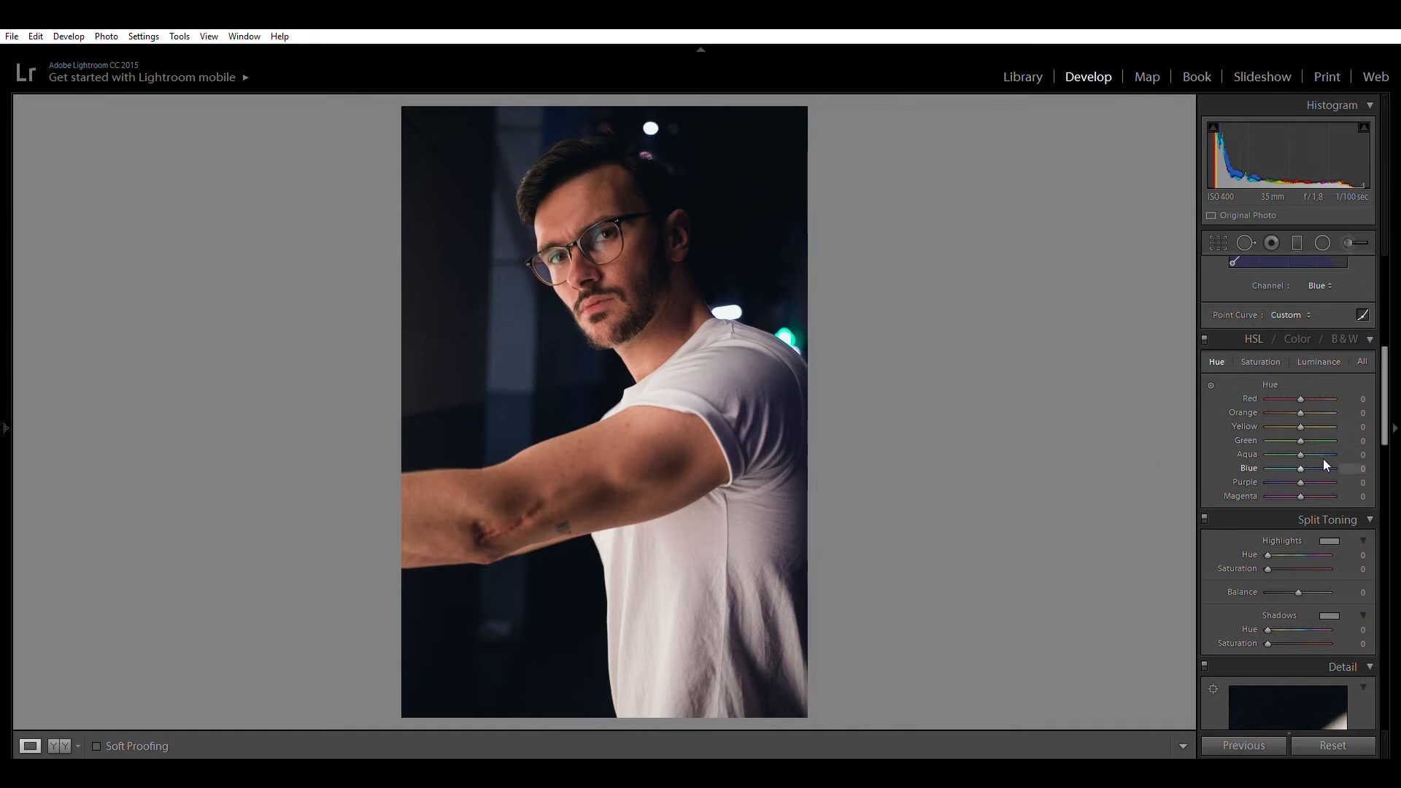
{"action": "left_click", "coordinate": [1280, 453]}
{"action": "left_click_drag", "start_coordinate": [1297, 471], "coordinate": [1293, 471]}
{"action": "left_click", "coordinate": [1261, 358]}
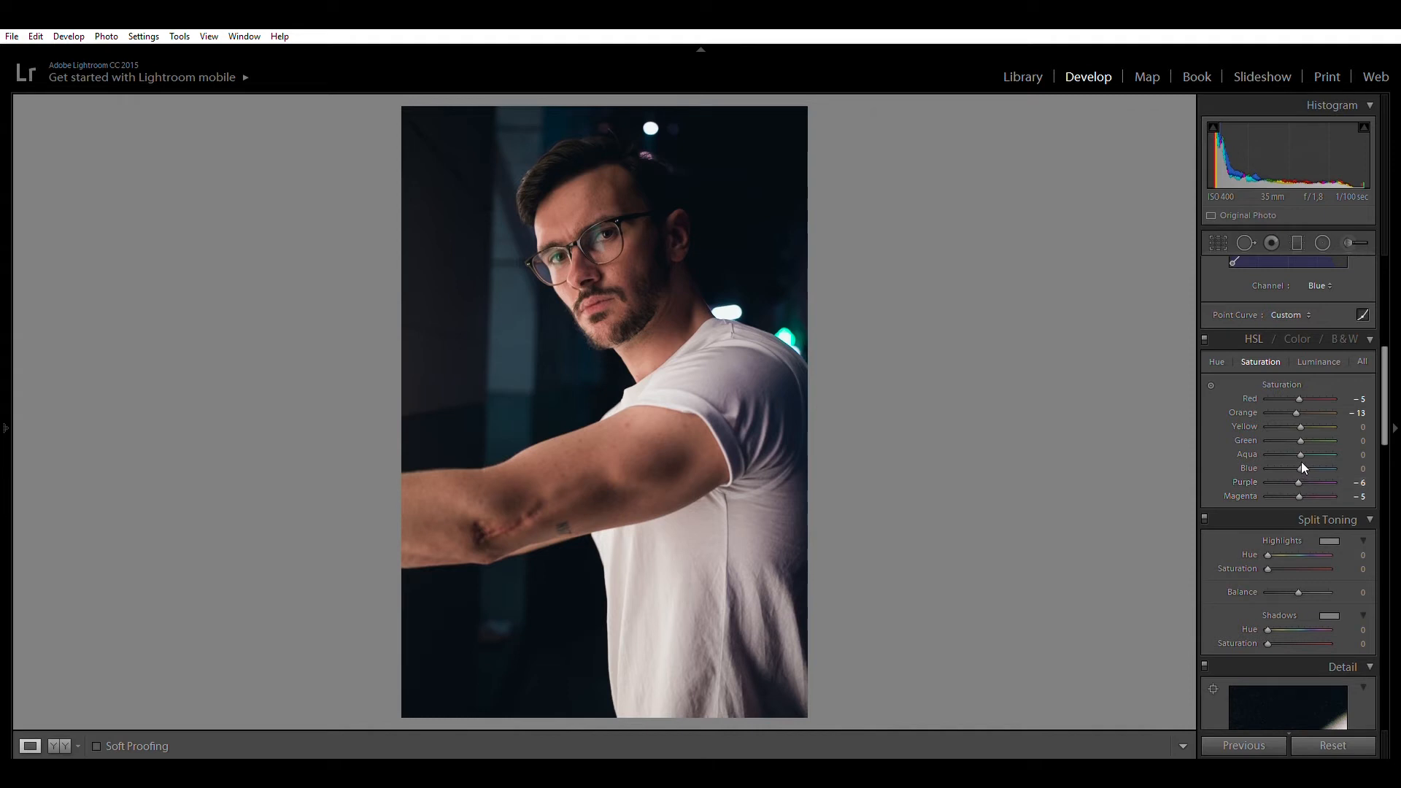
- Set HSL luminance to red +2, yellow −49, aqua +14, blue +7, purple −13 and magenta −4, and toggle the HSL adjustments for comparison
{"action": "left_click", "coordinate": [1313, 355]}
{"action": "left_click", "coordinate": [1365, 394]}
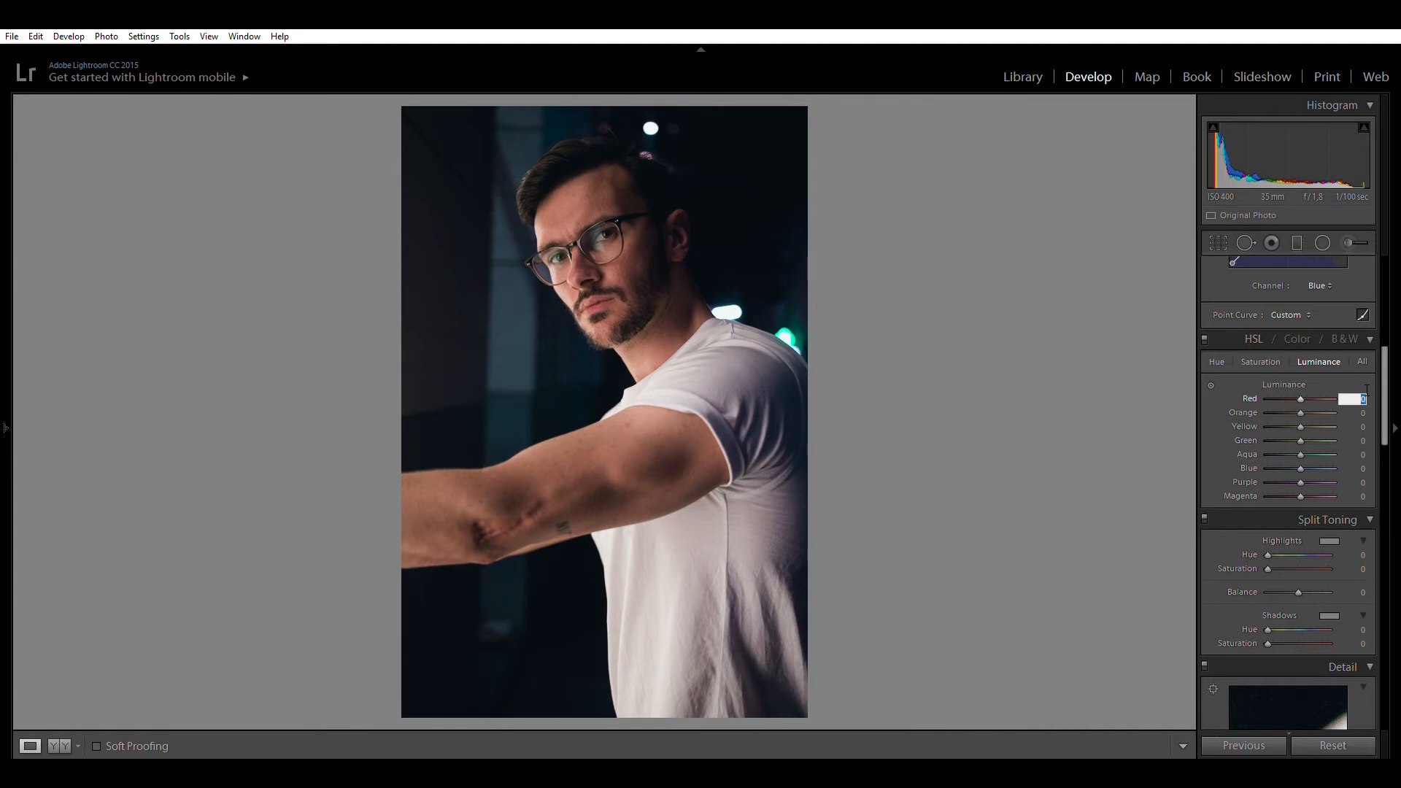
{"action": "type", "text": "2"}
{"action": "mouse_move", "coordinate": [1299, 414]}
{"action": "left_mouse_down"}
{"action": "mouse_move", "coordinate": [1266, 414]}
{"action": "mouse_move", "coordinate": [1342, 409]}
{"action": "mouse_move", "coordinate": [1237, 410]}
{"action": "mouse_move", "coordinate": [1343, 413]}
{"action": "mouse_move", "coordinate": [1289, 413]}
{"action": "left_mouse_up"}
{"action": "left_click_drag", "start_coordinate": [1301, 442], "coordinate": [1304, 456]}
{"action": "left_click_drag", "start_coordinate": [1299, 480], "coordinate": [1297, 480]}
{"action": "left_click_drag", "start_coordinate": [1299, 483], "coordinate": [1299, 482]}
{"action": "left_click", "coordinate": [1204, 330]}
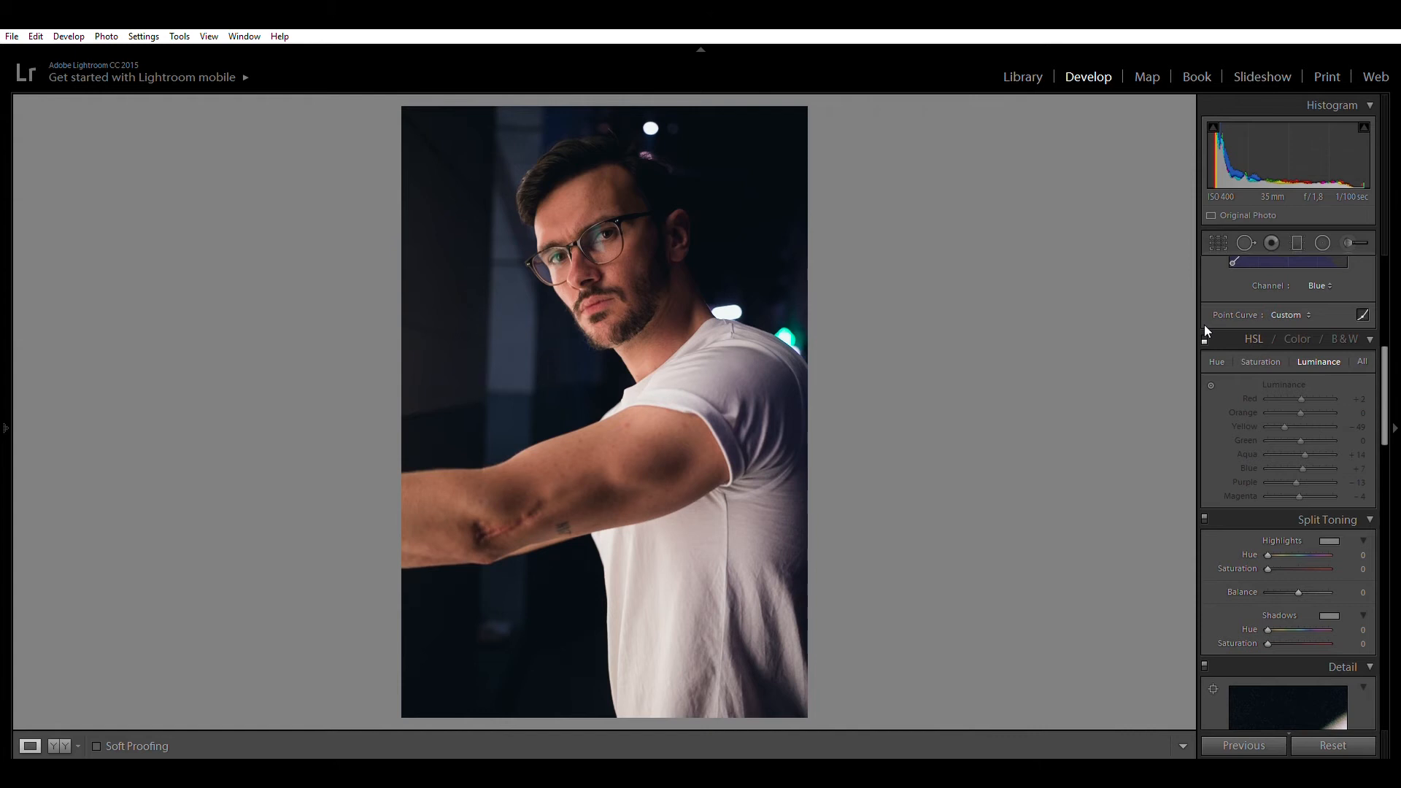
{"action": "left_click", "coordinate": [1204, 332]}
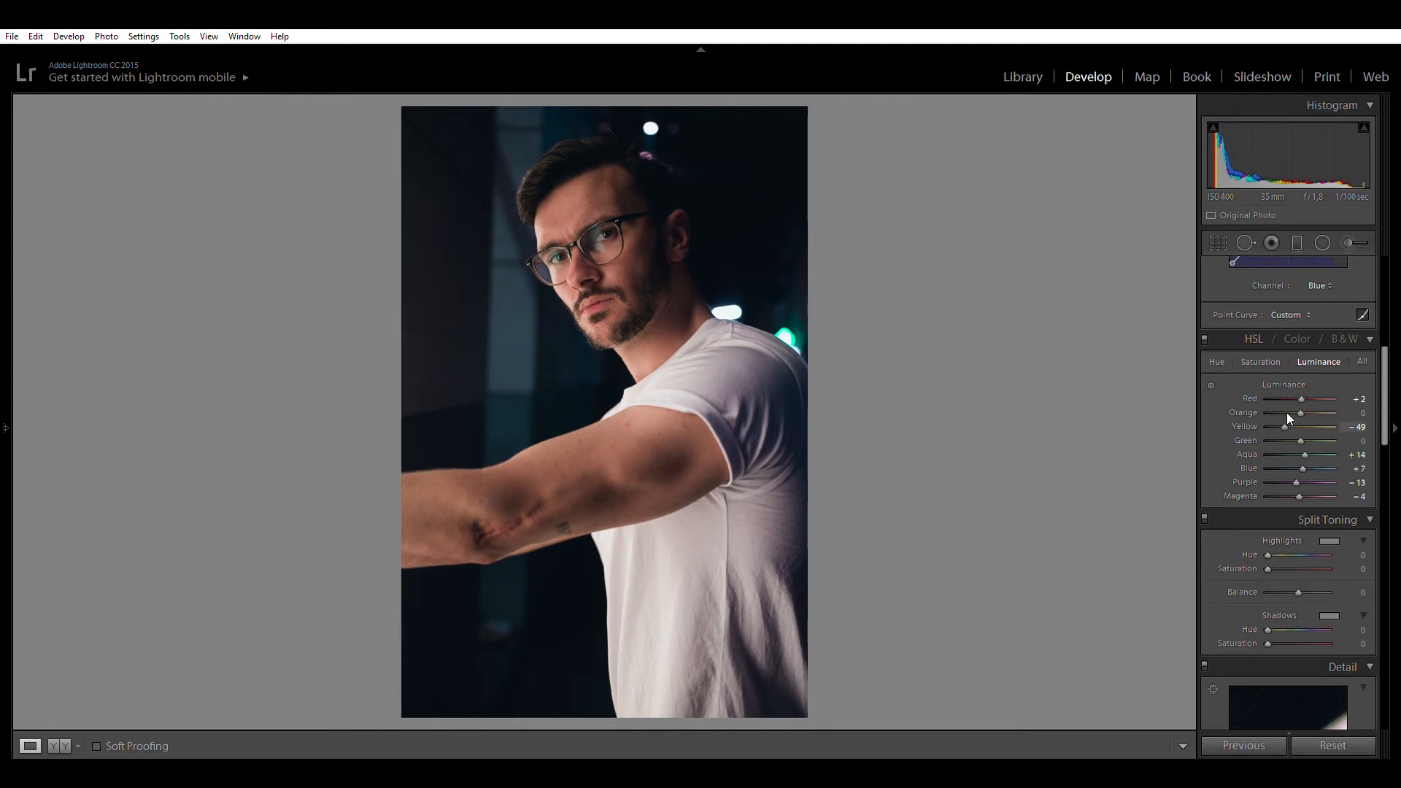
- Apply blue split toning: highlights hue 227 with saturation 2, and shadows hue 226 with saturation 5
{"action": "left_click_drag", "start_coordinate": [1384, 387], "coordinate": [1388, 432]}
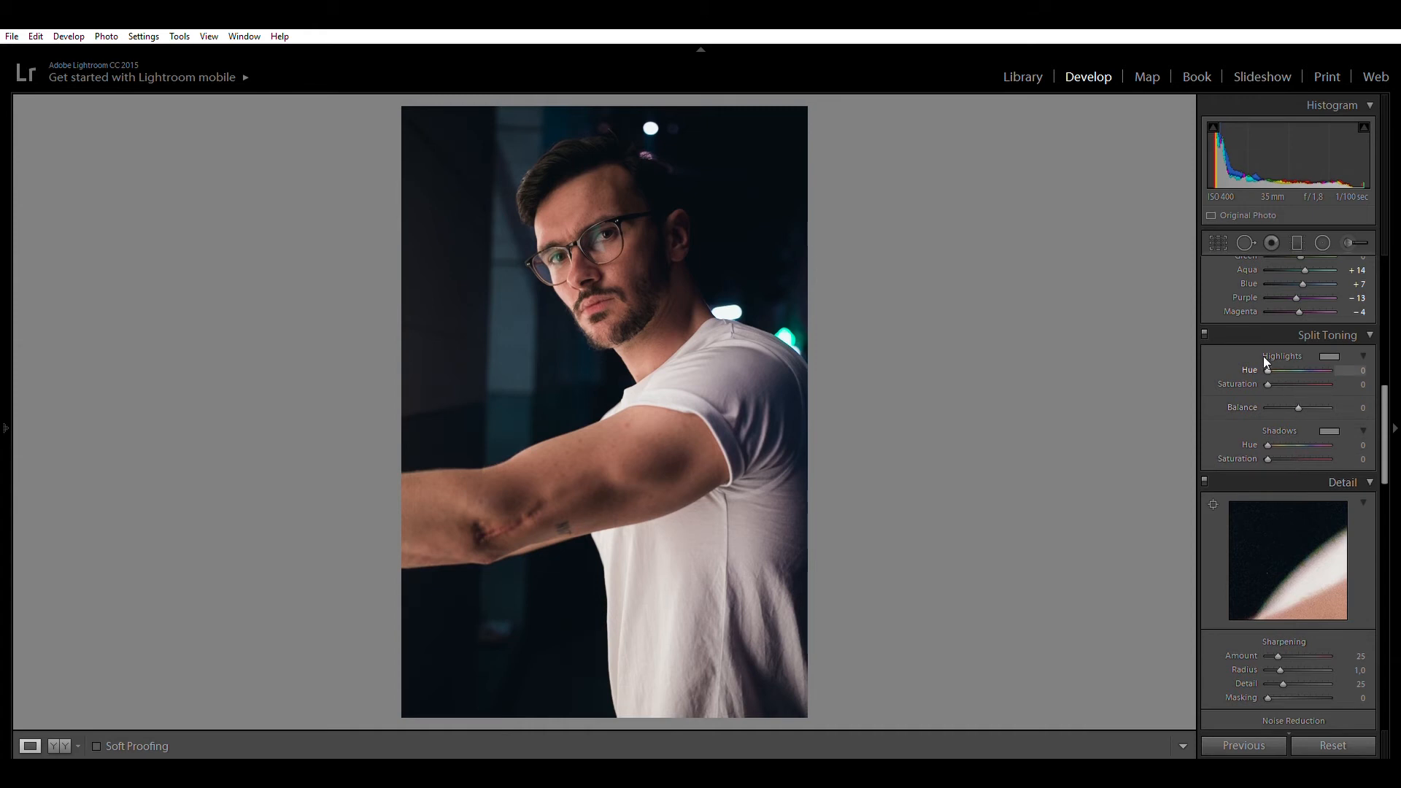
{"action": "left_click_drag", "start_coordinate": [1299, 360], "coordinate": [1303, 359]}
{"action": "left_click_drag", "start_coordinate": [1271, 431], "coordinate": [1306, 430]}
{"action": "left_click", "coordinate": [1271, 459]}
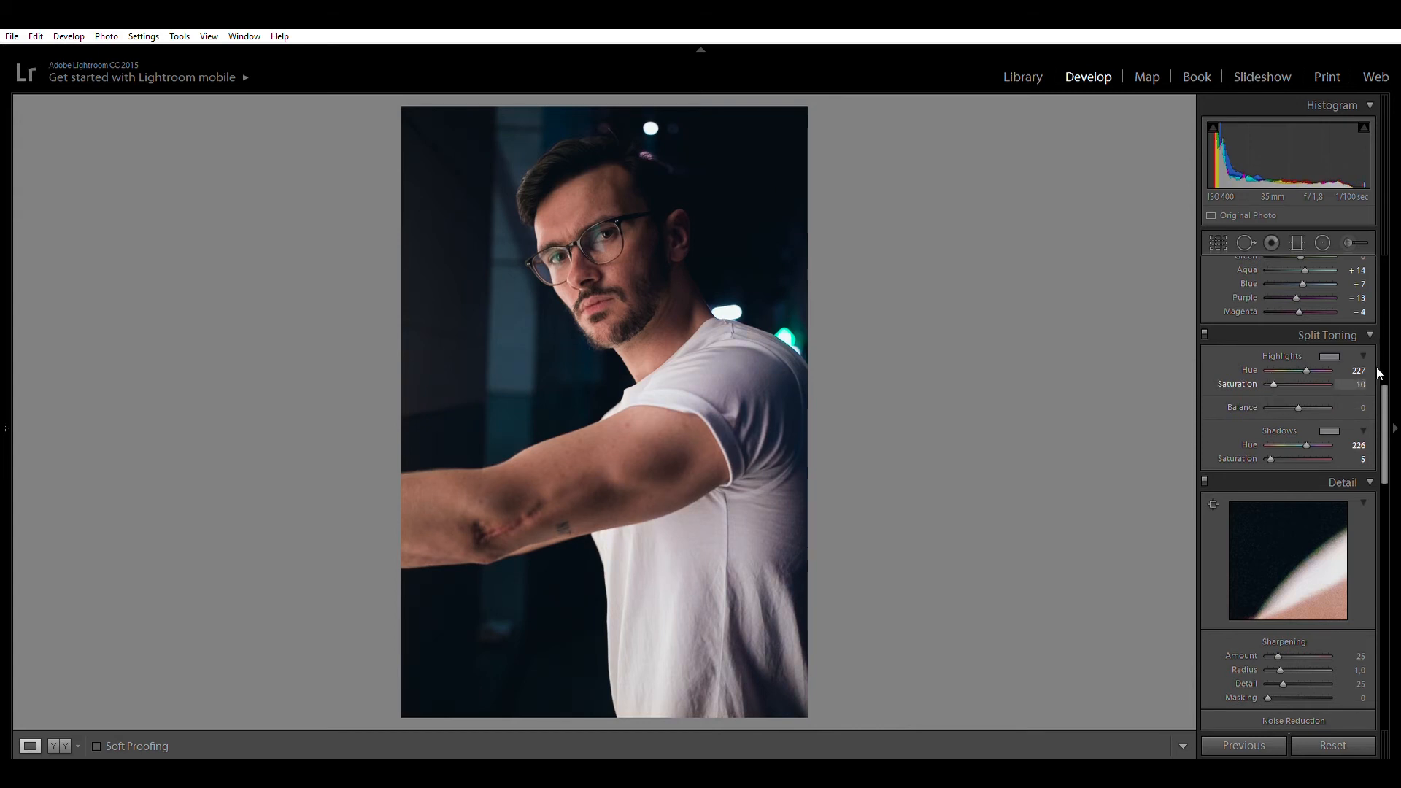
{"action": "left_click", "coordinate": [1358, 384]}
{"action": "key", "text": "Return"}
- Compare the photo with and without the split toning
{"action": "left_click", "coordinate": [1206, 321]}
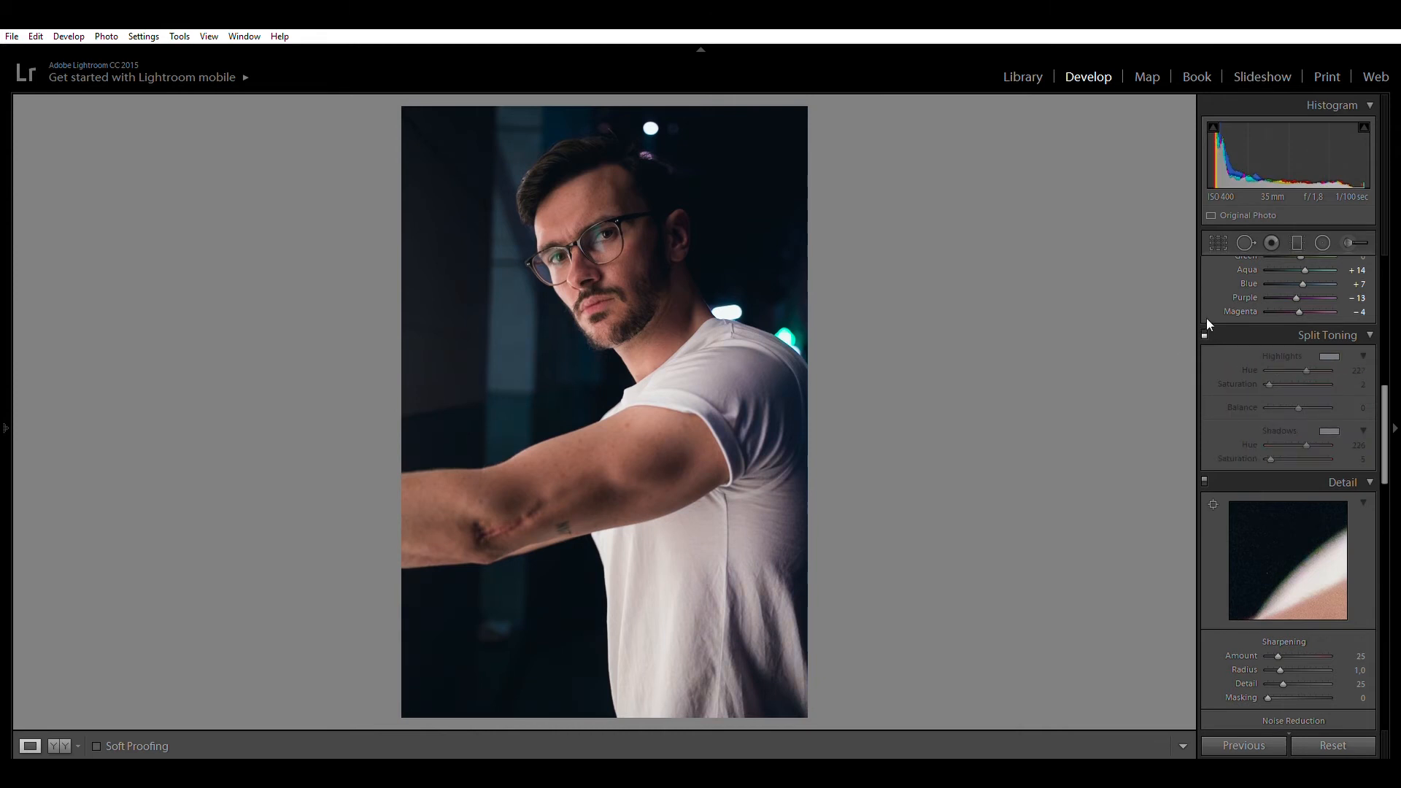
{"action": "left_click", "coordinate": [1206, 321]}
{"action": "left_click", "coordinate": [1206, 321]}
{"action": "left_click", "coordinate": [1206, 318]}
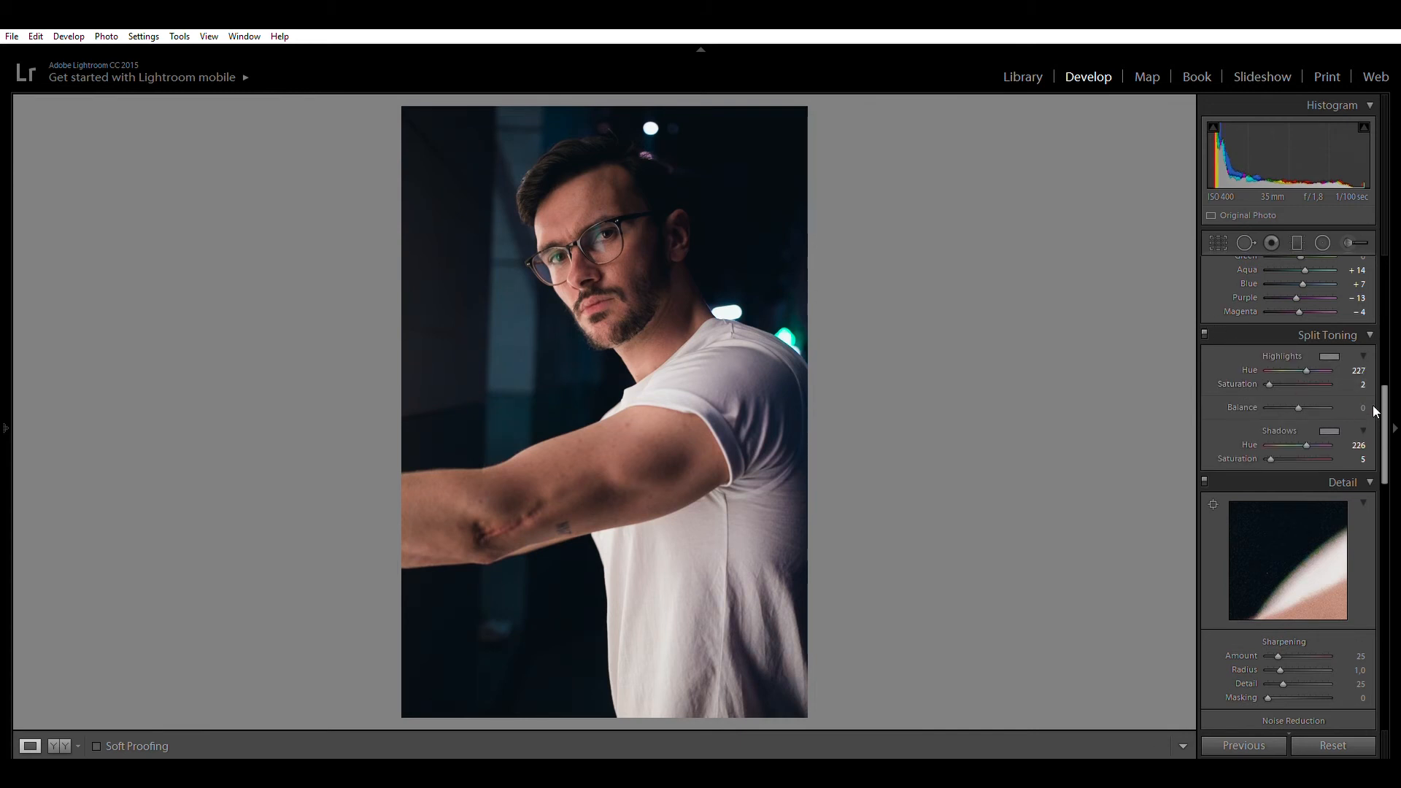
- Set the luminance noise reduction to 20
{"action": "left_click_drag", "start_coordinate": [1389, 405], "coordinate": [1388, 469]}
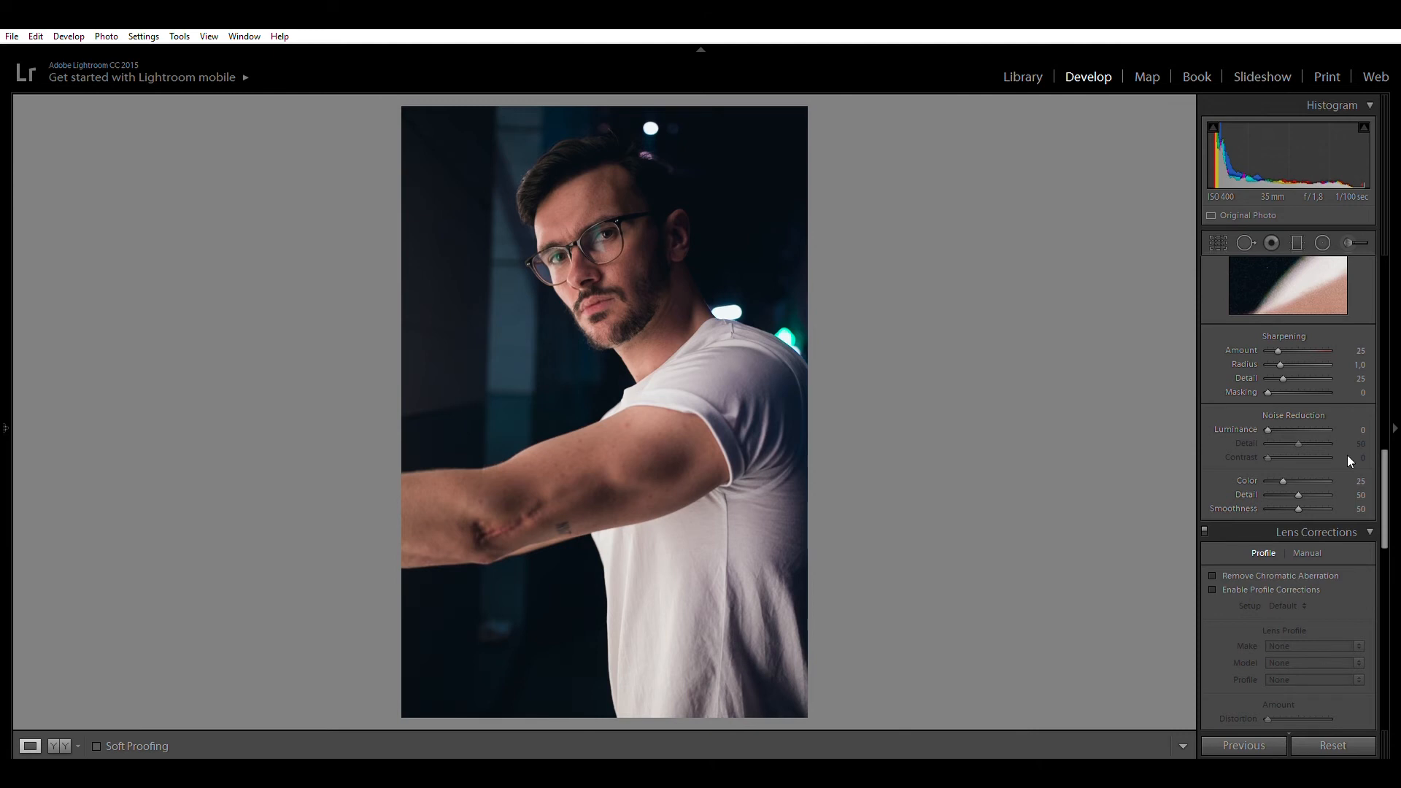
{"action": "left_click", "coordinate": [1281, 429]}
{"action": "scroll", "coordinate": [1386, 467], "scroll_direction": "down", "scroll_amount": 3}
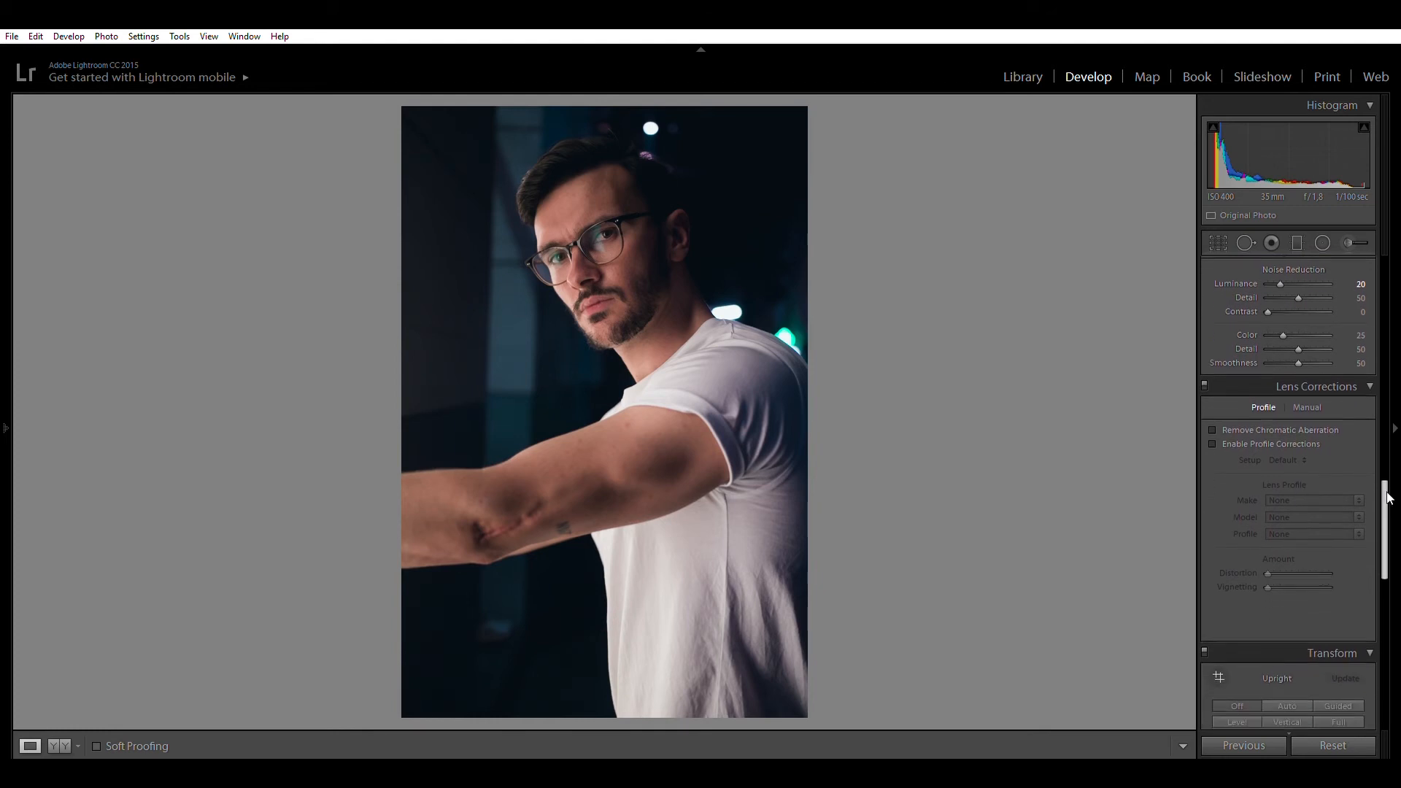
- Enable chromatic aberration removal and lens profile corrections, with the profile's vignetting amount set to 10
{"action": "left_click", "coordinate": [1250, 420]}
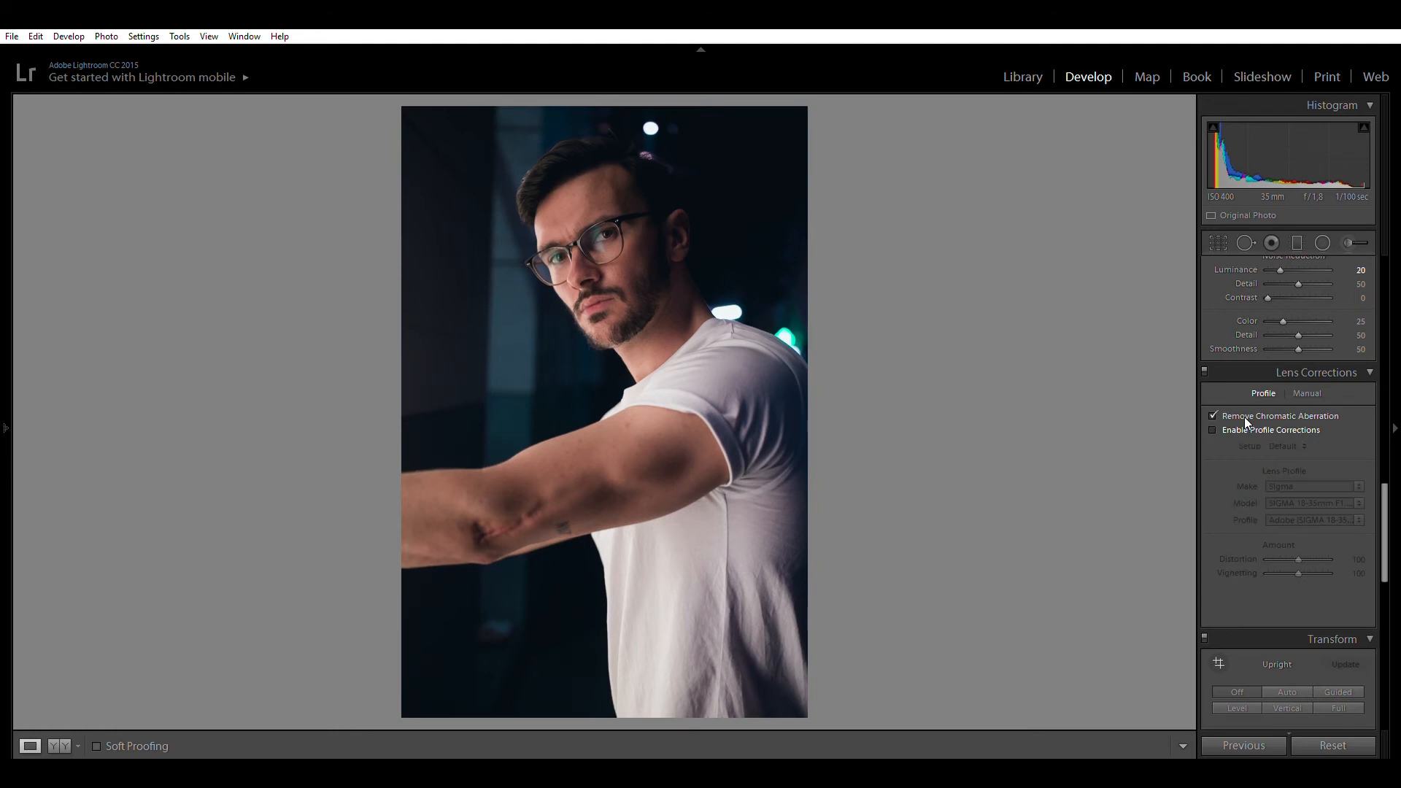
{"action": "left_click", "coordinate": [1214, 430]}
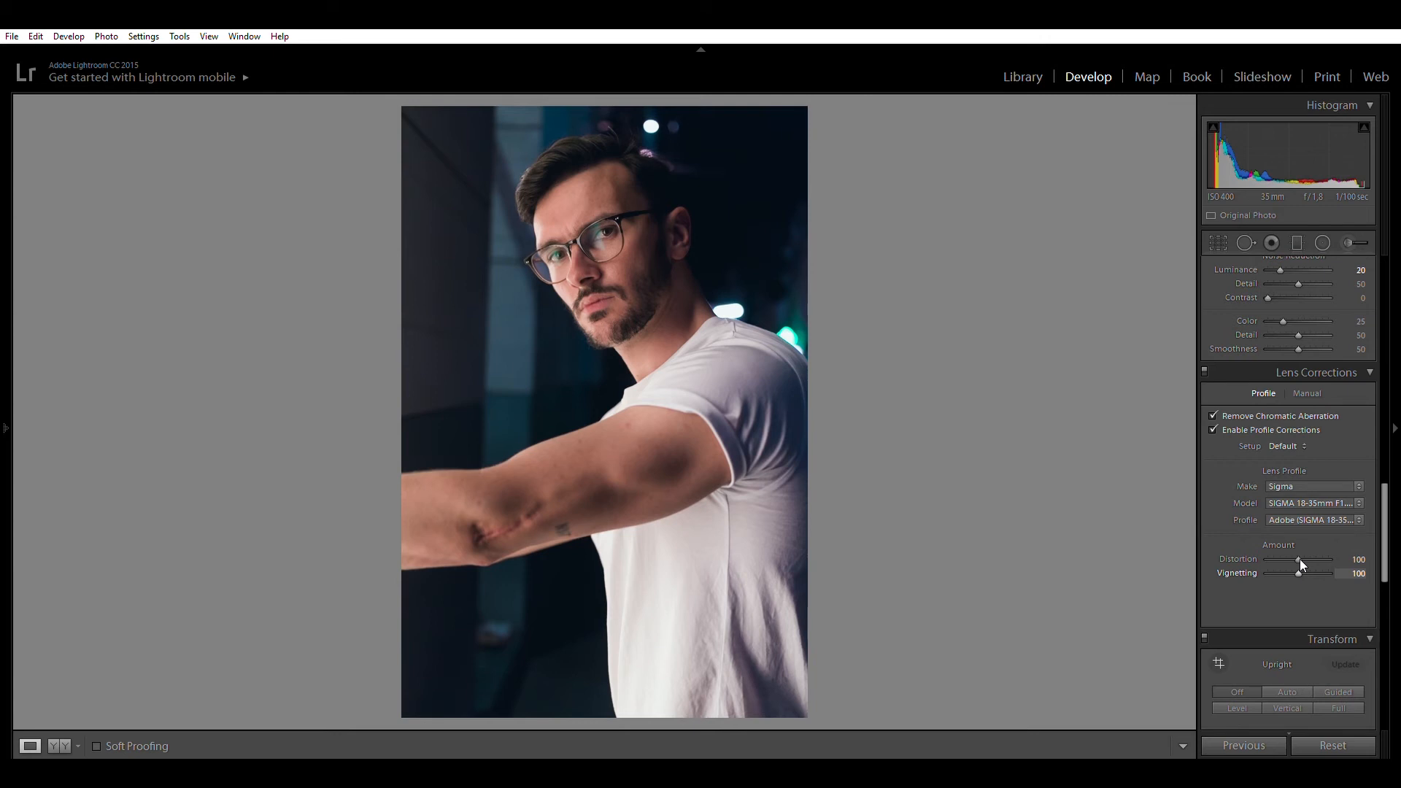
{"action": "left_click_drag", "start_coordinate": [1298, 558], "coordinate": [1272, 558]}
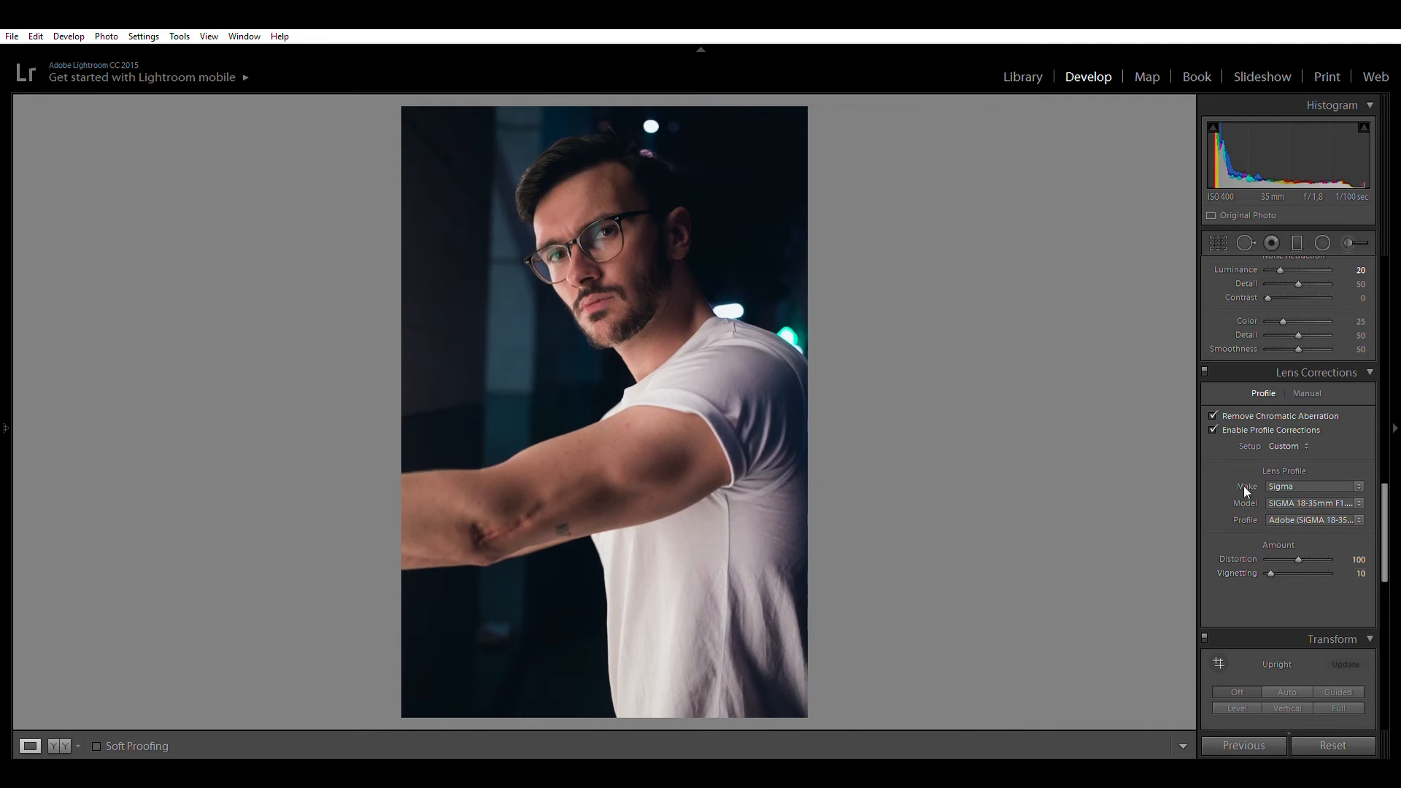
{"action": "left_click", "coordinate": [1204, 370]}
{"action": "left_click", "coordinate": [1204, 370]}
- Set the lens profile's distortion amount to 83 and compare the photo with and without the lens corrections
{"action": "left_click", "coordinate": [1303, 549]}
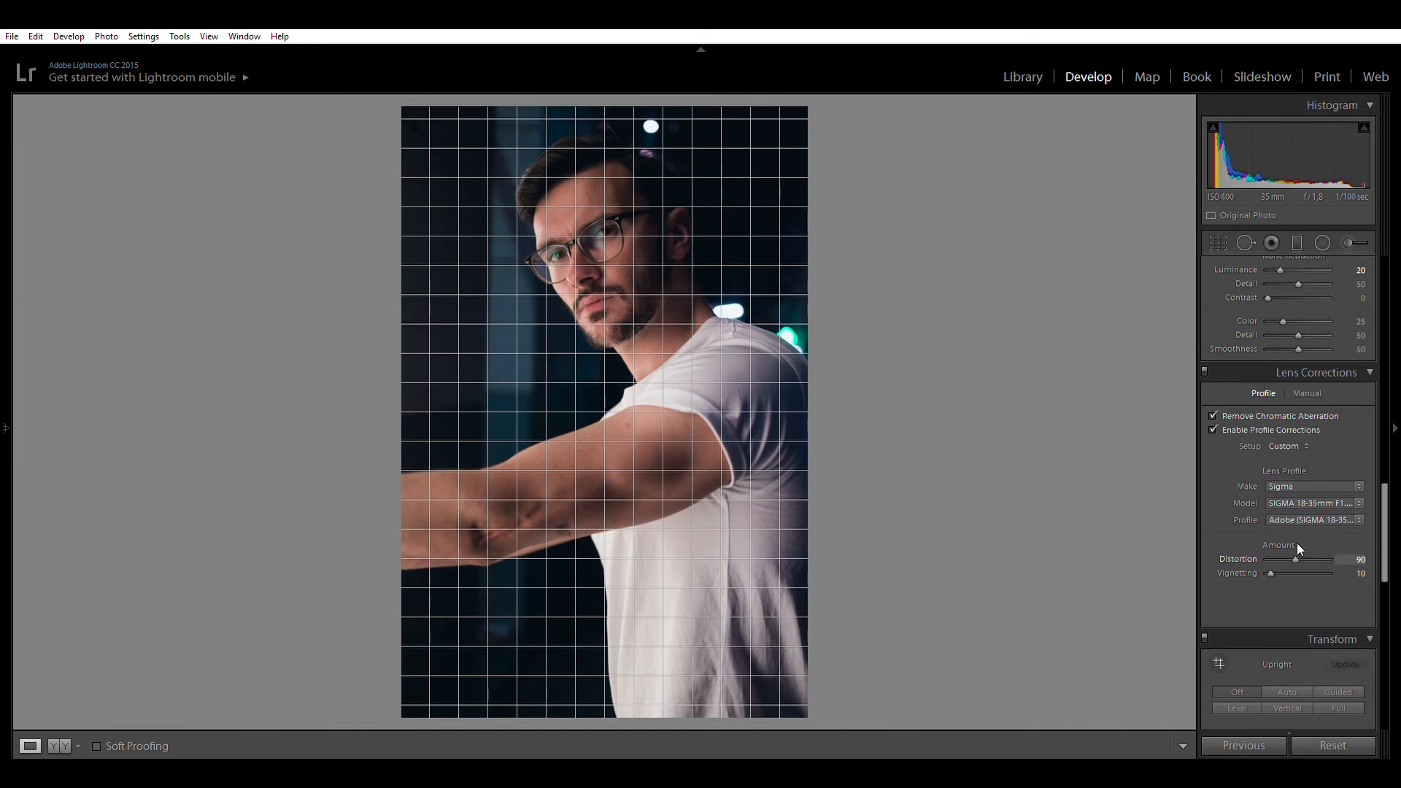
{"action": "left_click_drag", "start_coordinate": [1296, 546], "coordinate": [1296, 545]}
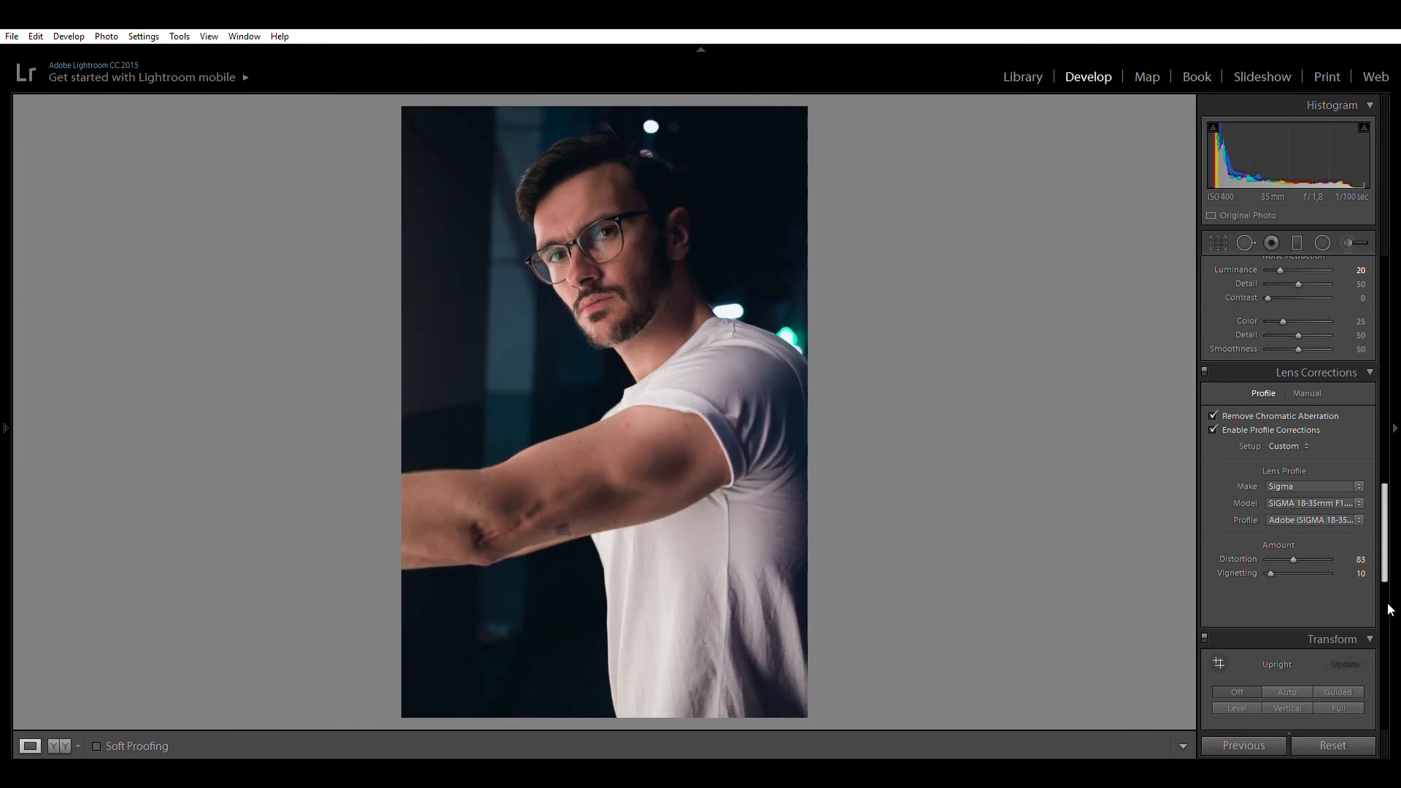
{"action": "left_click", "coordinate": [1204, 368]}
{"action": "left_click", "coordinate": [1204, 369]}
- Set the Dehaze amount in the effects to +5
{"action": "left_click_drag", "start_coordinate": [1388, 498], "coordinate": [1390, 626]}
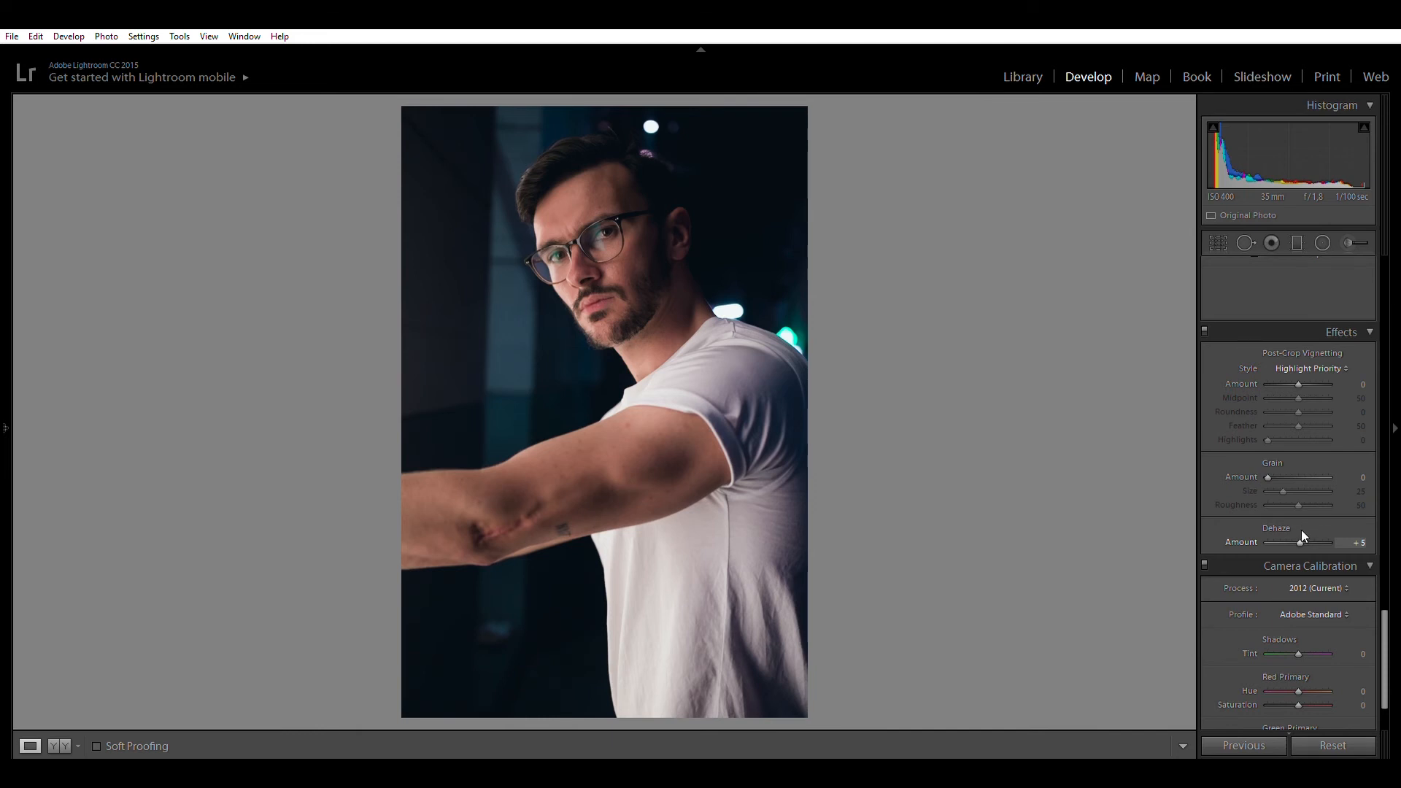
{"action": "mouse_move", "coordinate": [1303, 530]}
{"action": "left_mouse_down"}
{"action": "mouse_move", "coordinate": [1323, 528]}
{"action": "mouse_move", "coordinate": [1283, 533]}
{"action": "mouse_move", "coordinate": [1316, 529]}
{"action": "mouse_move", "coordinate": [1302, 533]}
{"action": "left_mouse_up"}
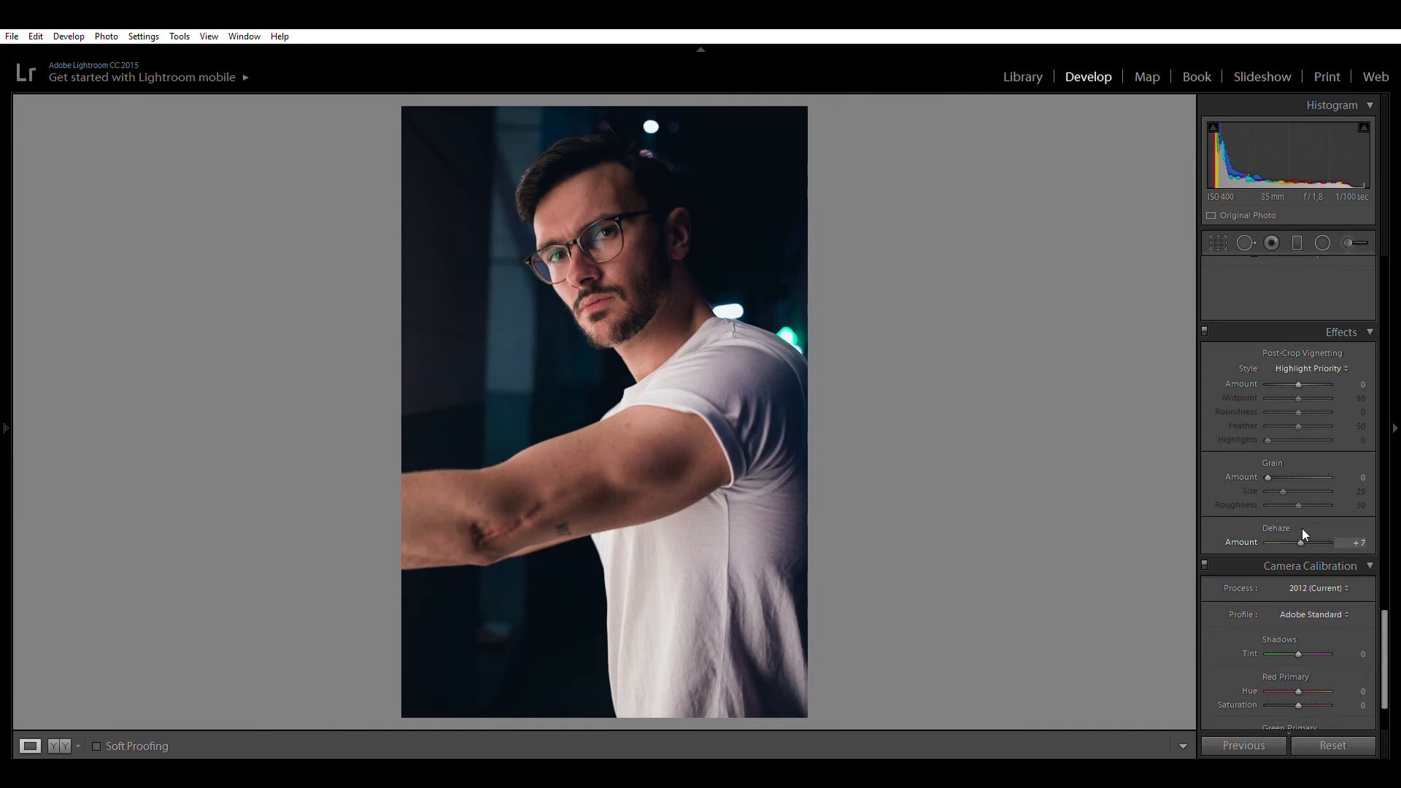
{"action": "left_click", "coordinate": [1357, 542]}
{"action": "type", "text": "5"}
{"action": "left_click", "coordinate": [1208, 512]}
- Set camera calibration to red primary saturation −2, blue primary hue +5 and saturation −2, and toggle the calibration for comparison
{"action": "left_click_drag", "start_coordinate": [1386, 616], "coordinate": [1387, 640]}
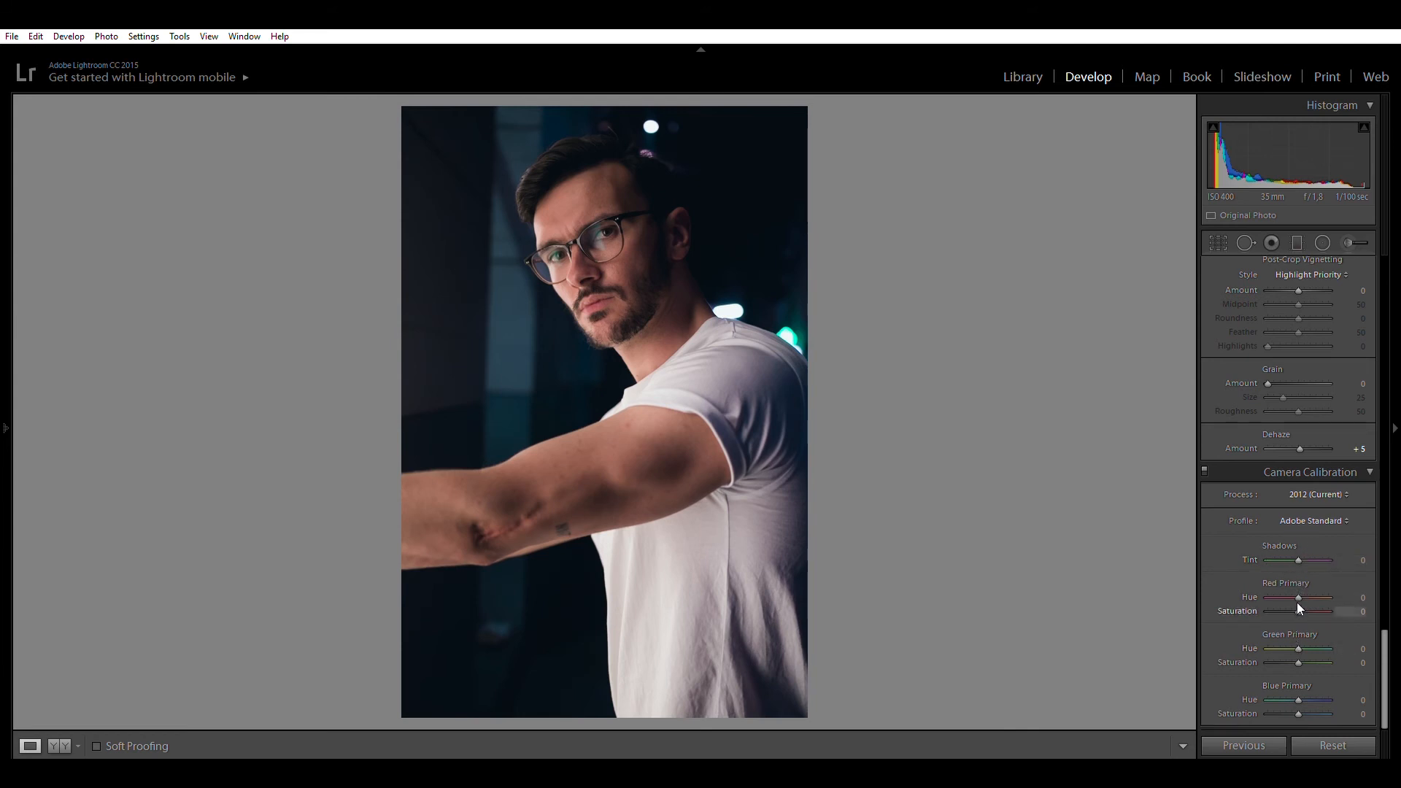
{"action": "left_click", "coordinate": [1362, 611]}
{"action": "type", "text": "-2"}
{"action": "key", "text": "Return"}
{"action": "left_click", "coordinate": [1362, 713]}
{"action": "type", "text": "-2"}
{"action": "key", "text": "Return"}
{"action": "left_click", "coordinate": [1205, 453]}
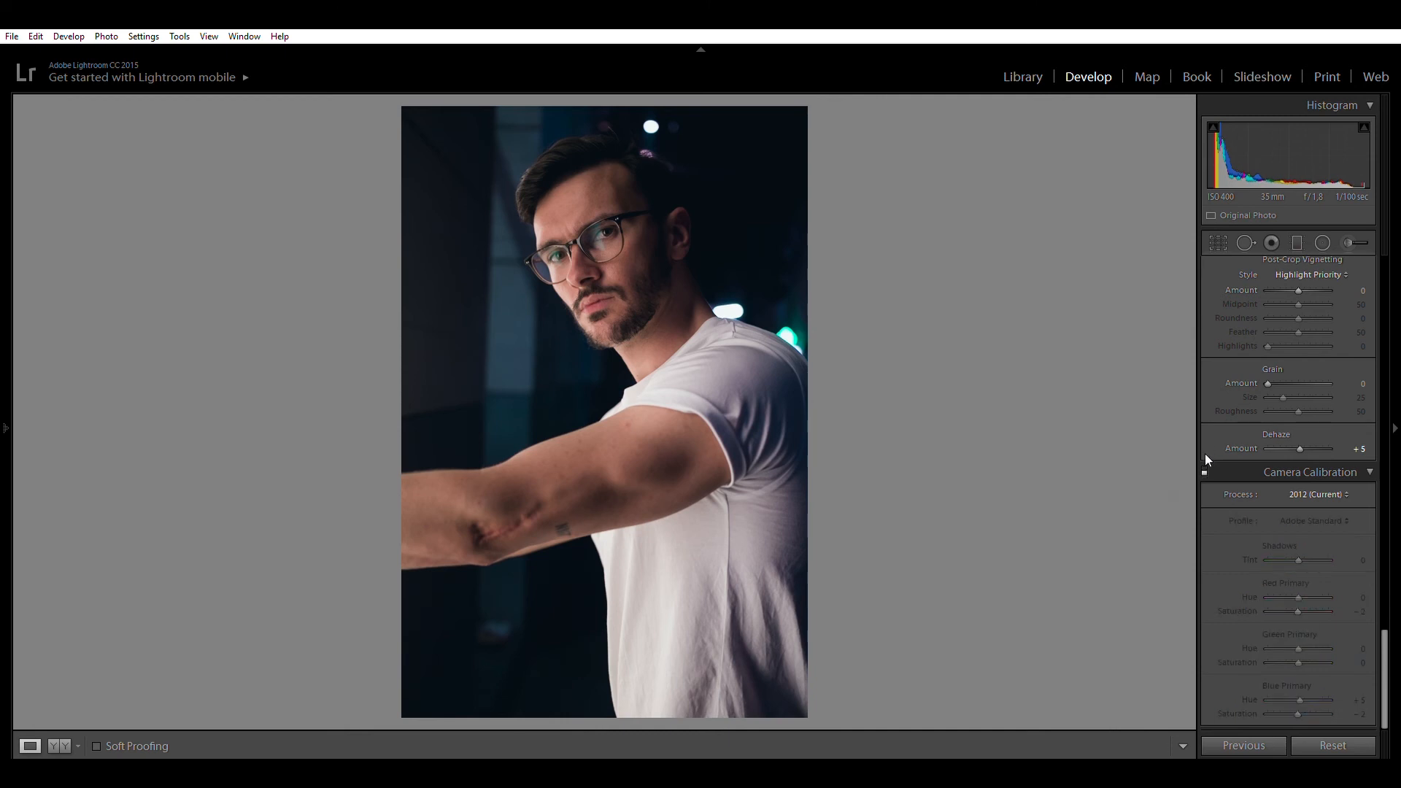
{"action": "left_click", "coordinate": [1205, 453]}
{"action": "left_click", "coordinate": [1205, 453]}
{"action": "left_click", "coordinate": [1206, 454]}
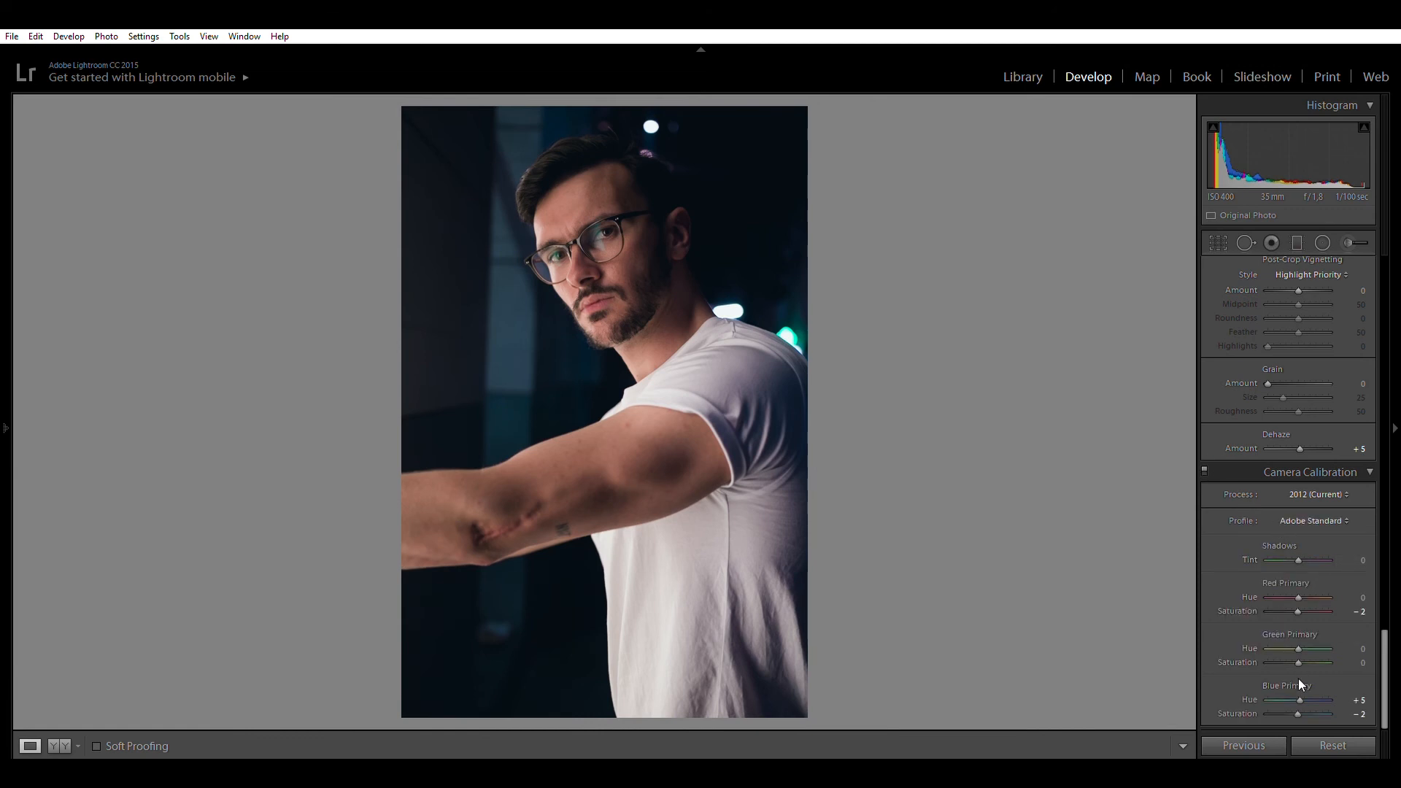
- Try blue primary hue −93 with red primary hue +69 and saturation −62, and restore red saturation to −2 and blue hue to +5
{"action": "left_click_drag", "start_coordinate": [1301, 686], "coordinate": [1269, 686]}
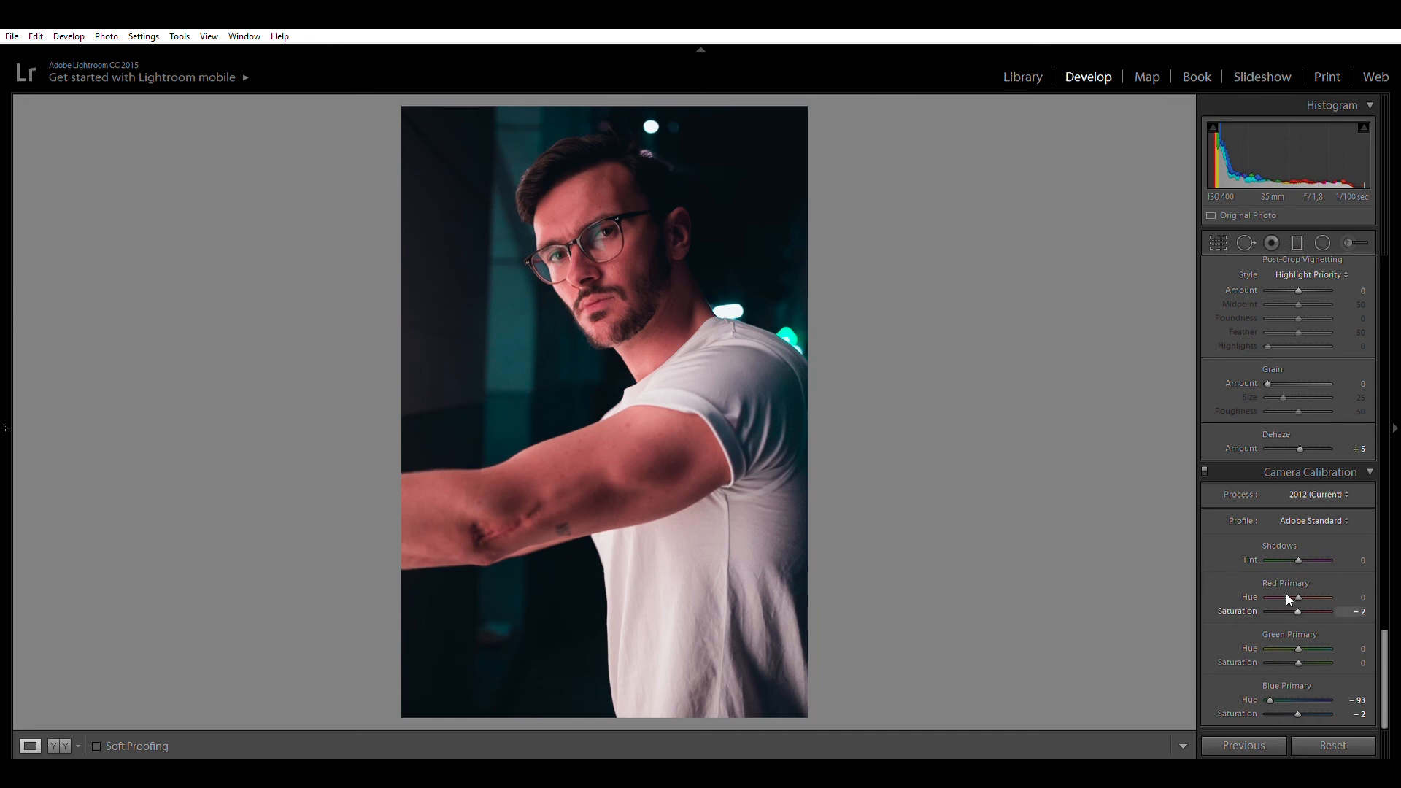
{"action": "left_click_drag", "start_coordinate": [1282, 600], "coordinate": [1279, 599]}
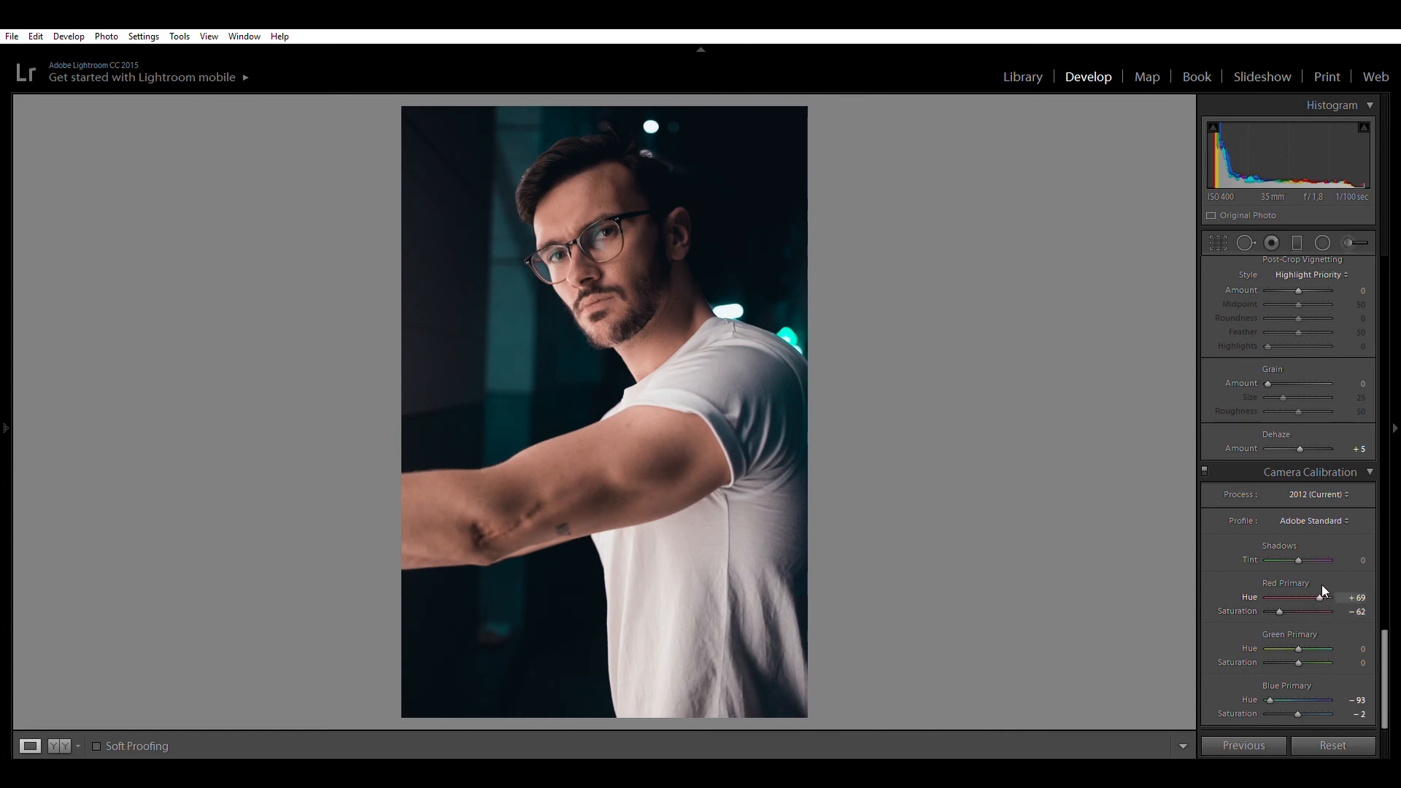
{"action": "double_click", "coordinate": [1321, 597]}
{"action": "double_click", "coordinate": [1279, 611]}
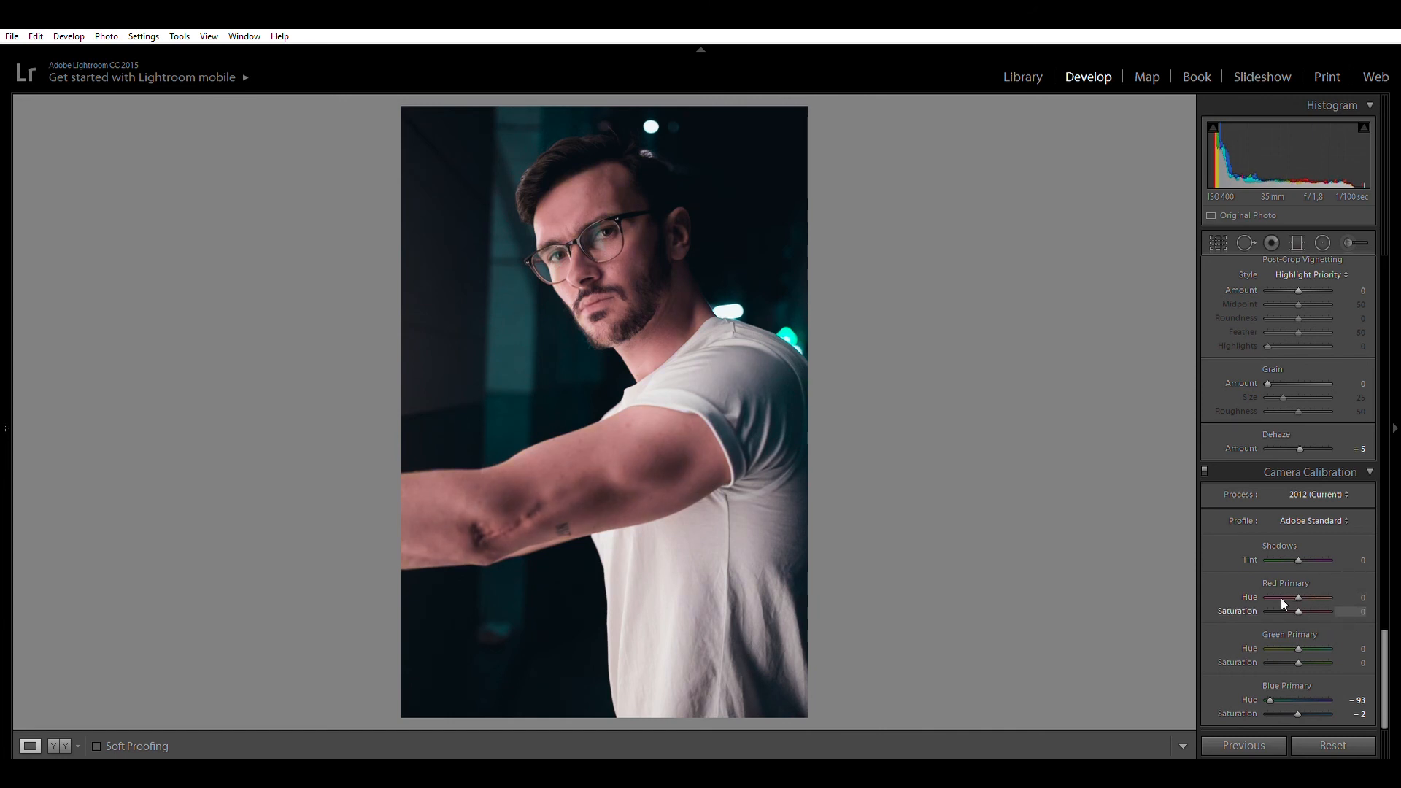
{"action": "double_click", "coordinate": [1272, 688]}
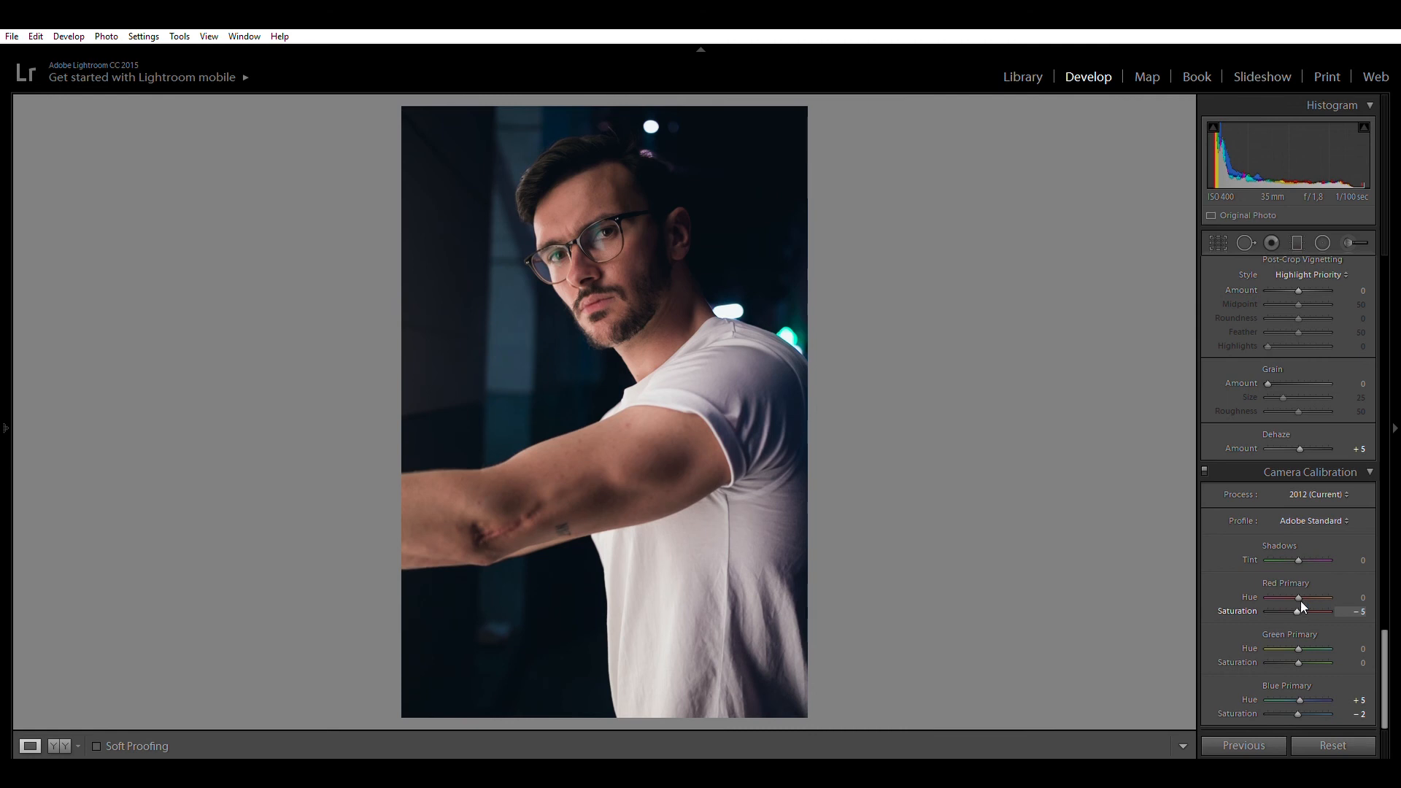
{"action": "left_click", "coordinate": [1362, 610]}
{"action": "type", "text": "-2"}
{"action": "key", "text": "Return"}
- Paint over both eyes behind the glasses with the Adjustment Brush at size 3,0
{"action": "left_click_drag", "start_coordinate": [1385, 679], "coordinate": [1379, 251]}
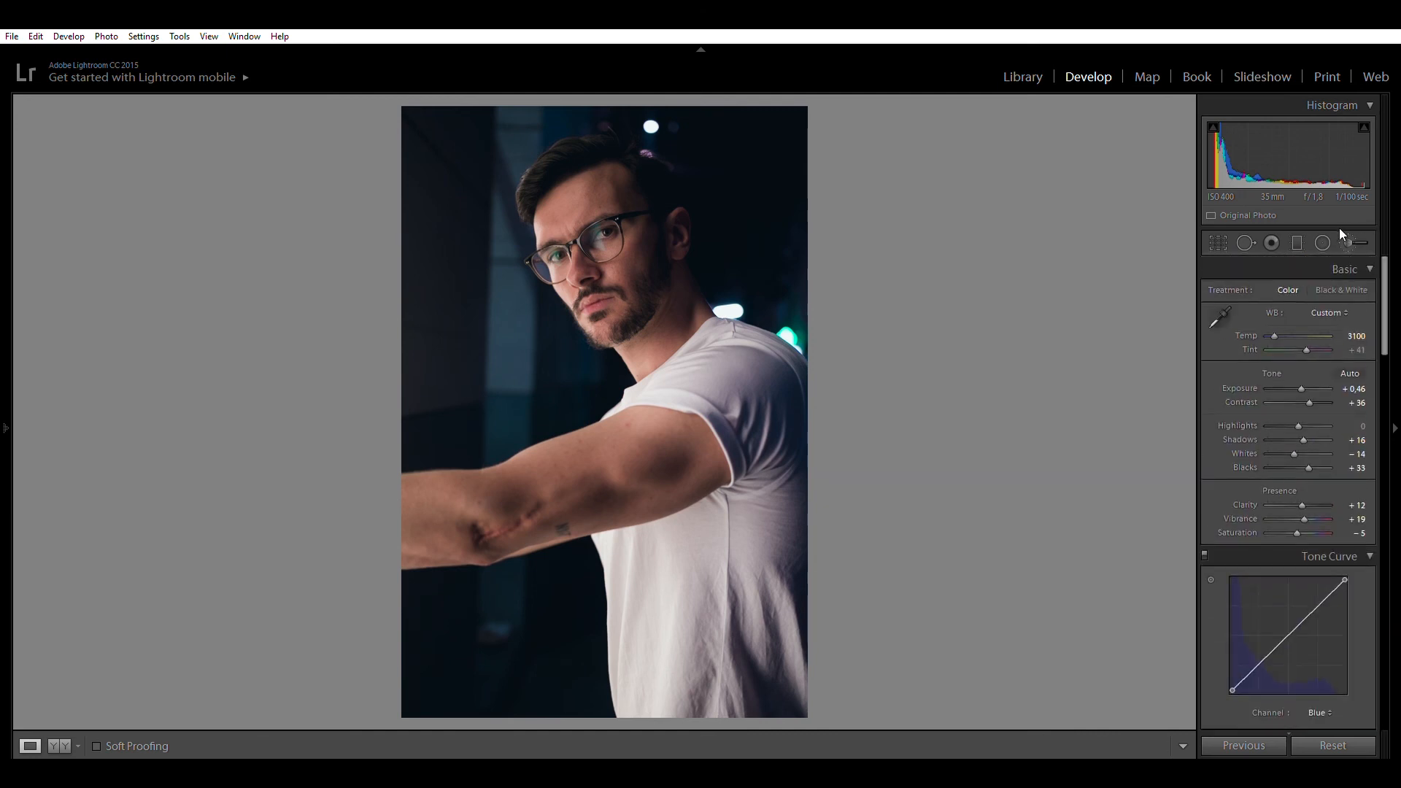
{"action": "left_click", "coordinate": [1349, 241]}
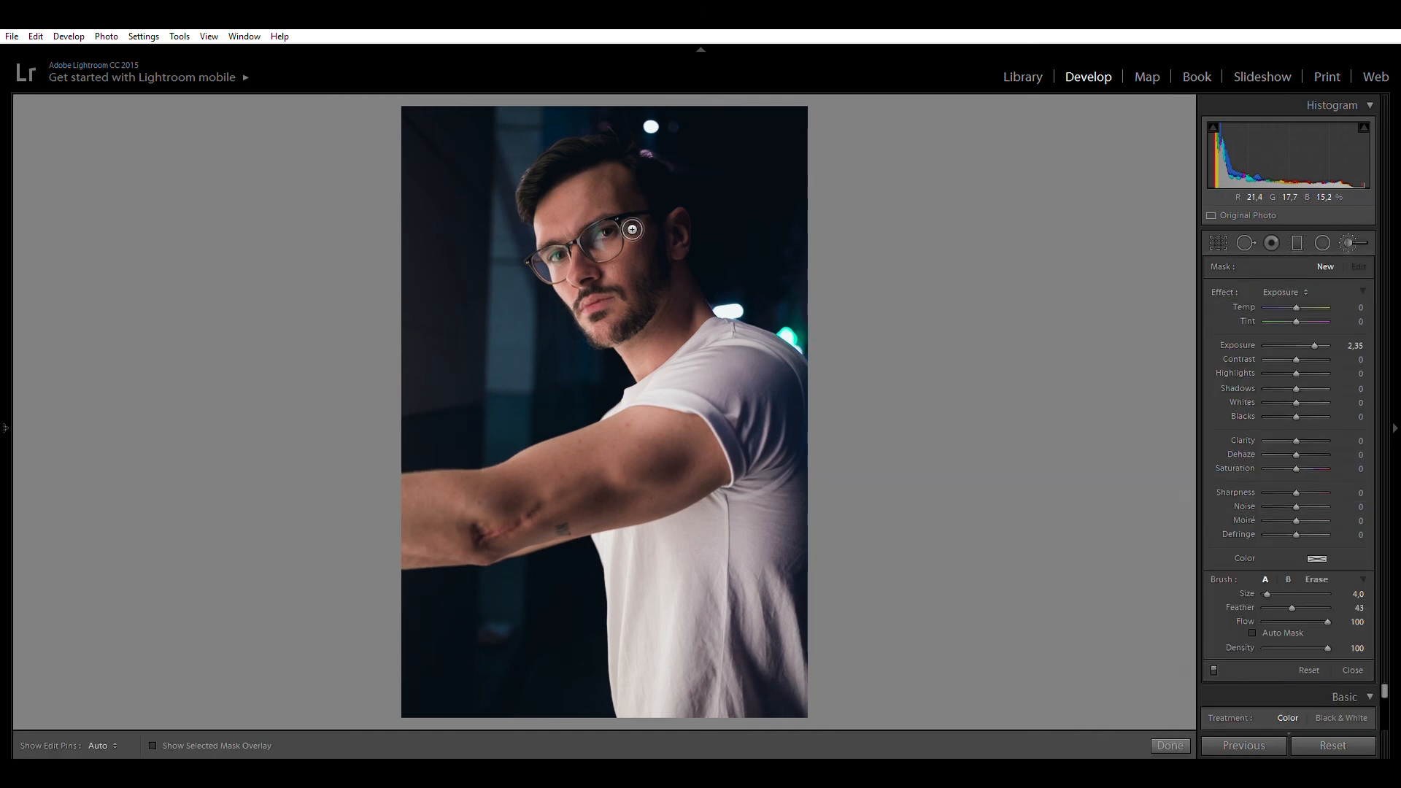
{"action": "scroll", "coordinate": [617, 236], "scroll_direction": "down", "scroll_amount": 1}
{"action": "left_click_drag", "start_coordinate": [613, 233], "coordinate": [571, 254]}
{"action": "key", "text": "h"}
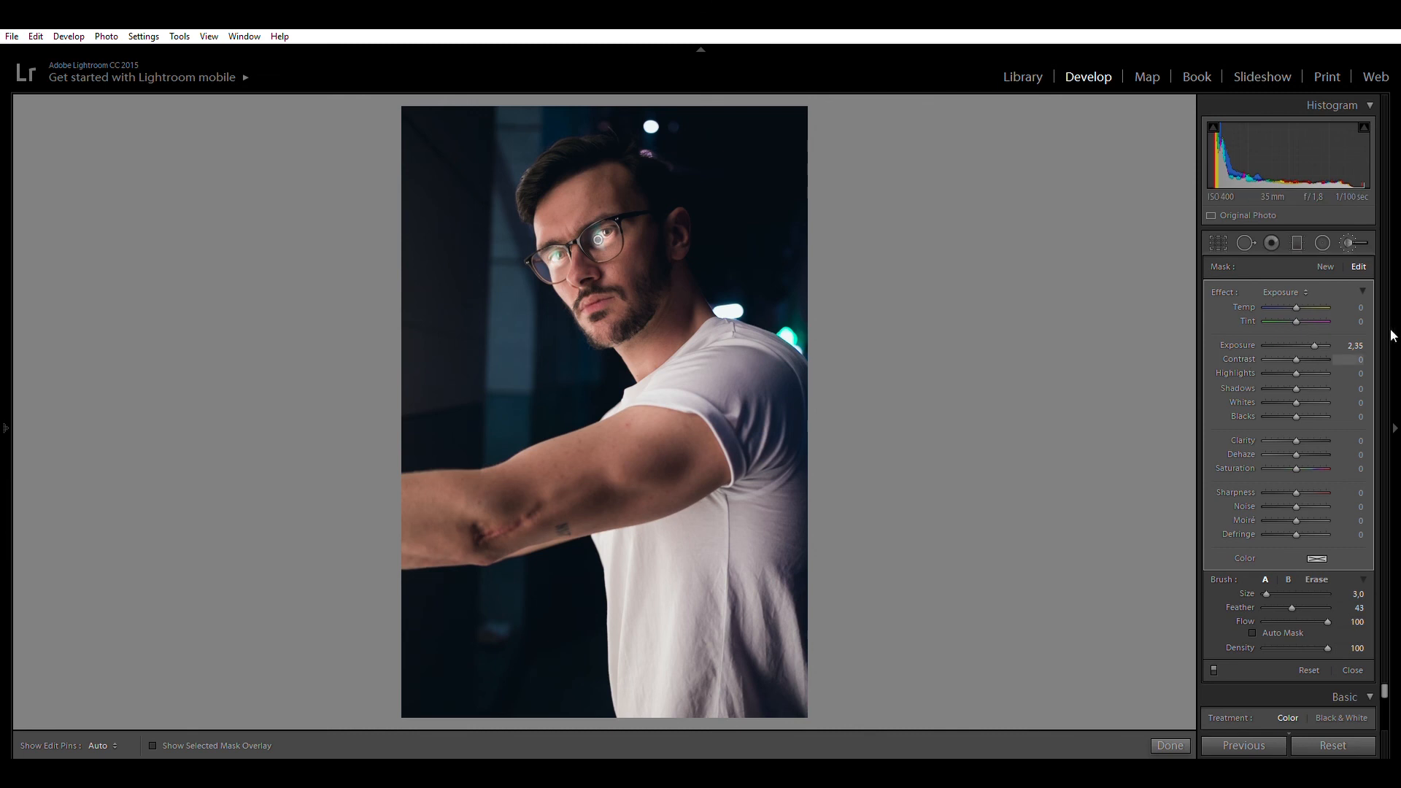
- Reset the eye mask's effect sliders and set its exposure to 0,15 and contrast to 10
{"action": "double_click", "coordinate": [1227, 291]}
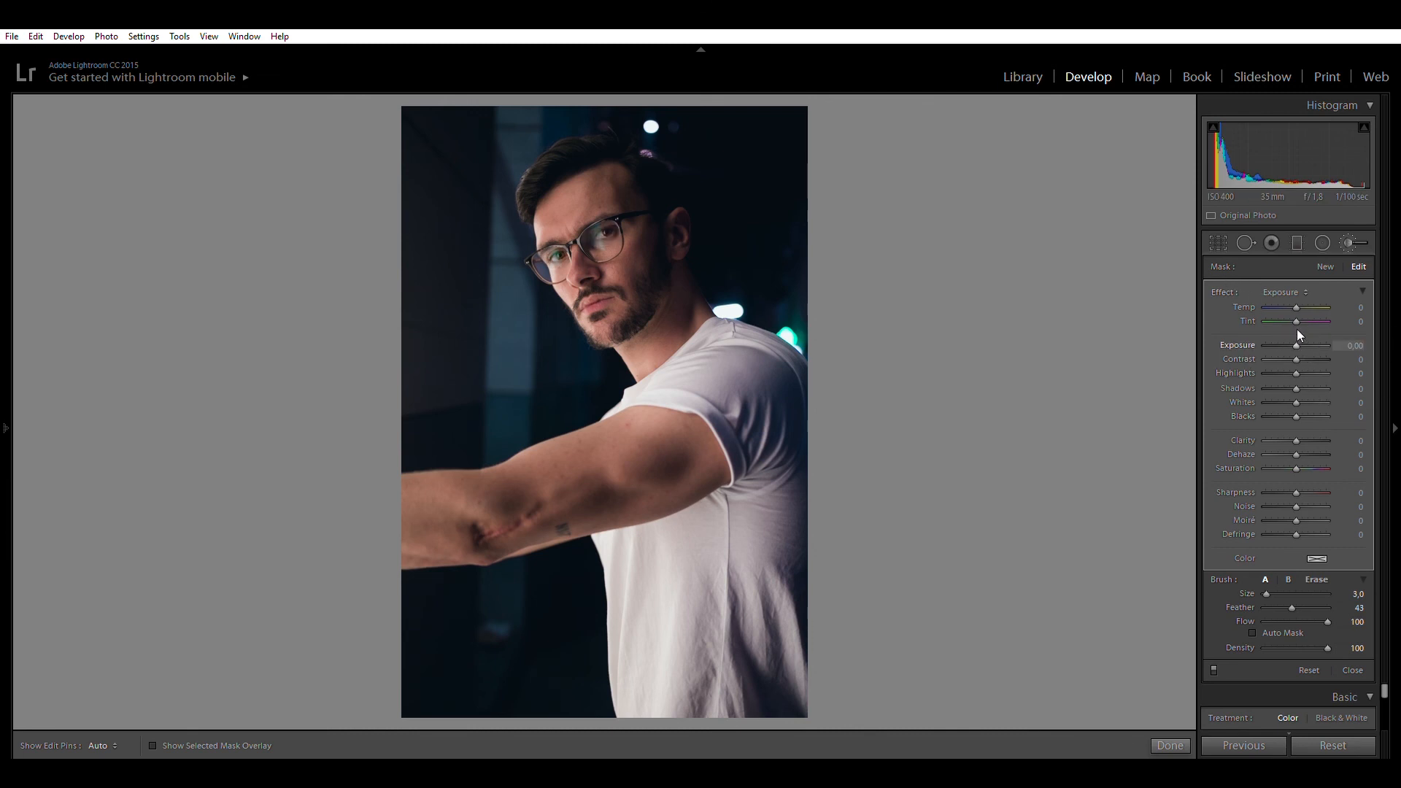
{"action": "key", "text": "Up"}
{"action": "left_click", "coordinate": [1354, 345]}
{"action": "type", "text": "0,15"}
{"action": "key", "text": "Return"}
{"action": "left_click", "coordinate": [1360, 358]}
{"action": "type", "text": "10"}
{"action": "key", "text": "Return"}
- Set the eye mask's clarity to 2, dehaze to 6 and saturation to 5, and close the Adjustment Brush
{"action": "left_click", "coordinate": [1358, 441]}
{"action": "type", "text": "2"}
{"action": "key", "text": "Tab"}
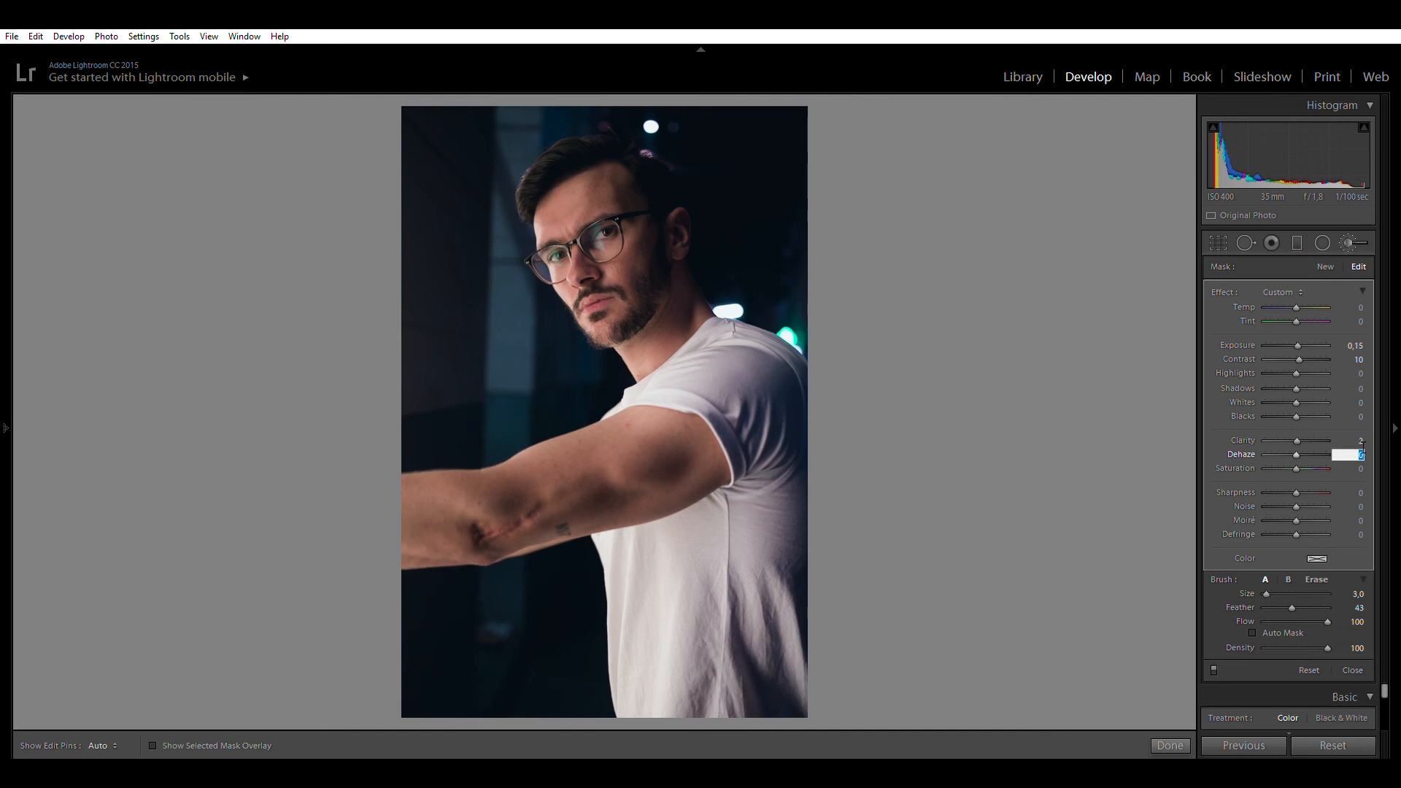
{"action": "type", "text": "6"}
{"action": "key", "text": "Return"}
{"action": "left_click", "coordinate": [1360, 469]}
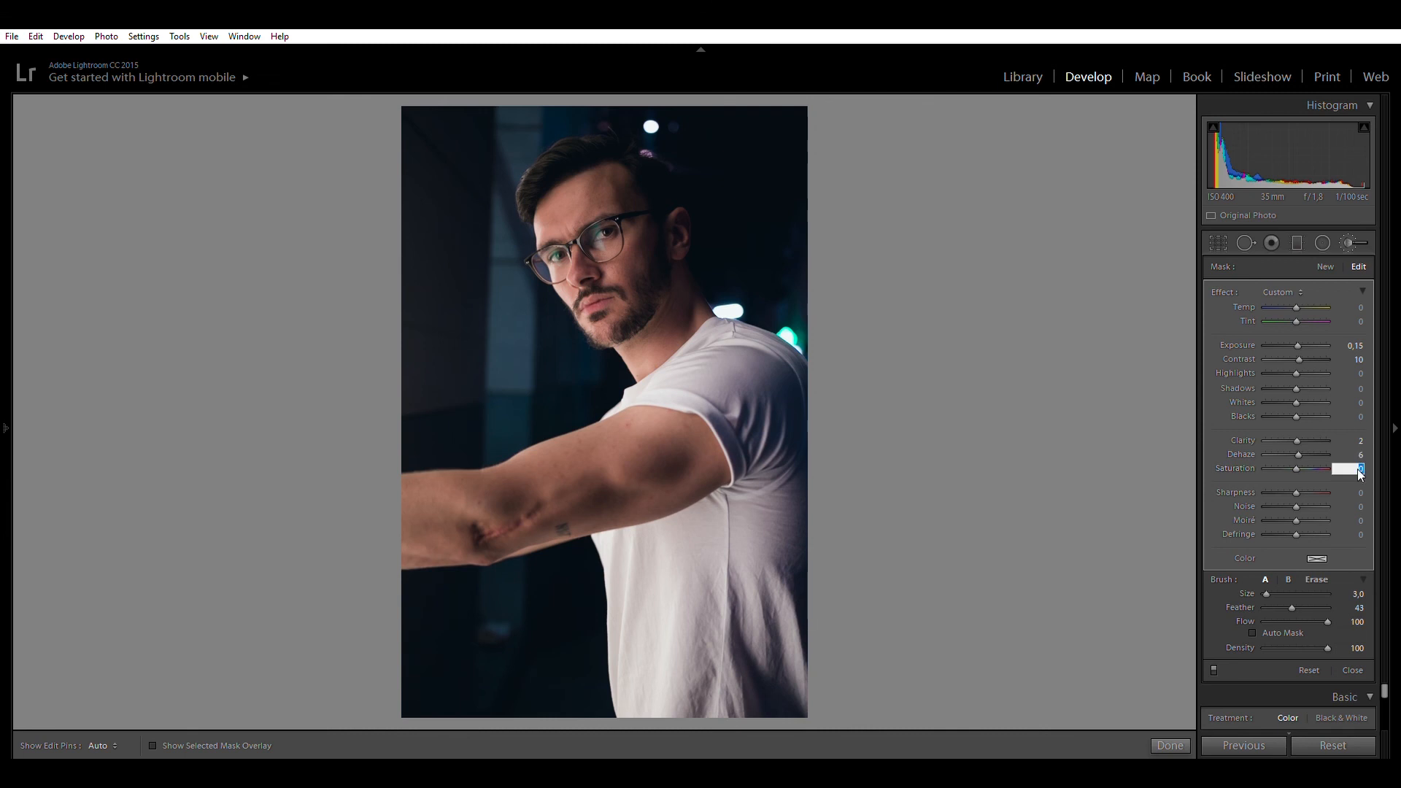
{"action": "type", "text": "5"}
{"action": "key", "text": "Return"}
{"action": "left_click", "coordinate": [1347, 232]}
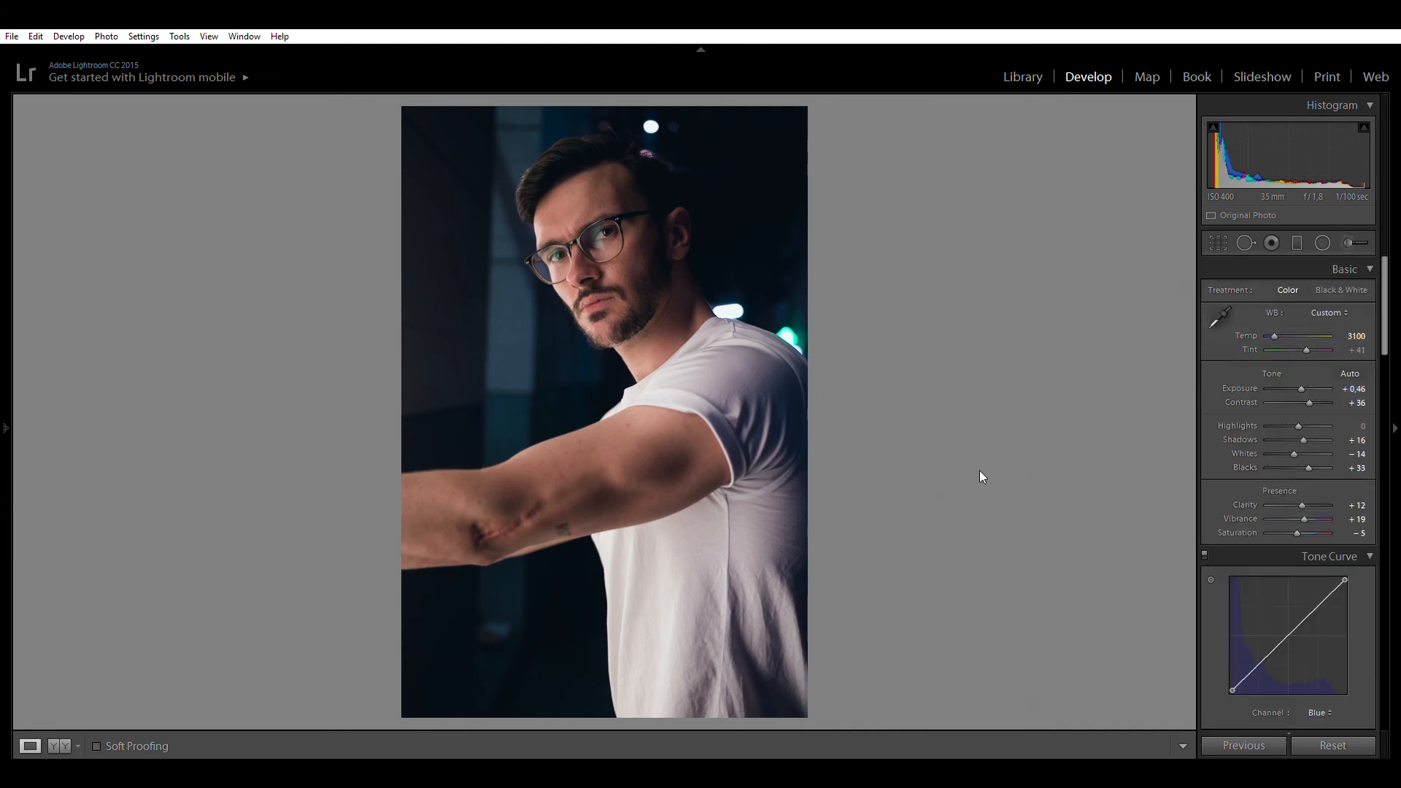